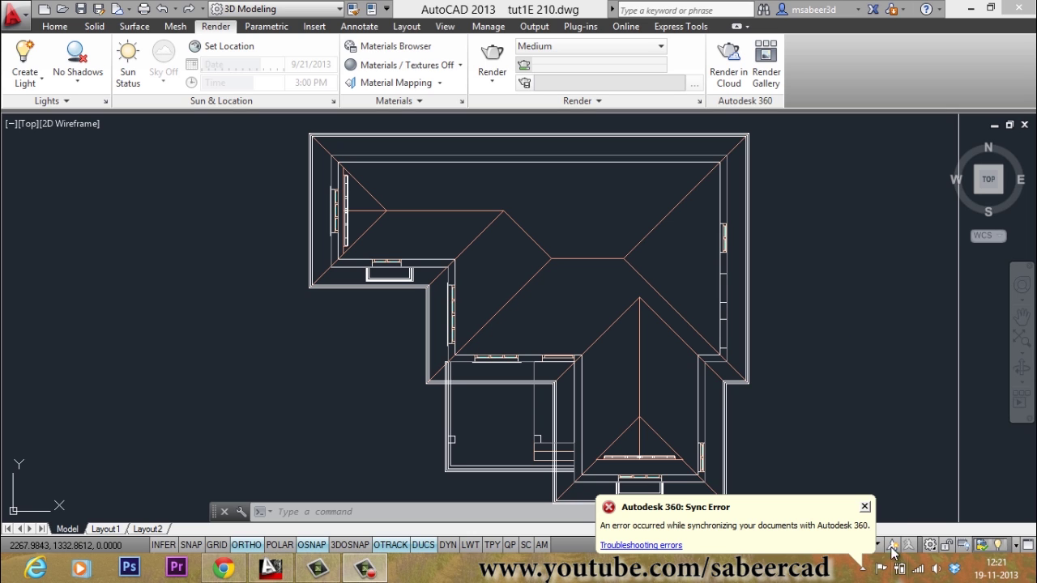
Close the Autodesk 360: Sync Error balloon covering the house plan.
left_click(864, 506)
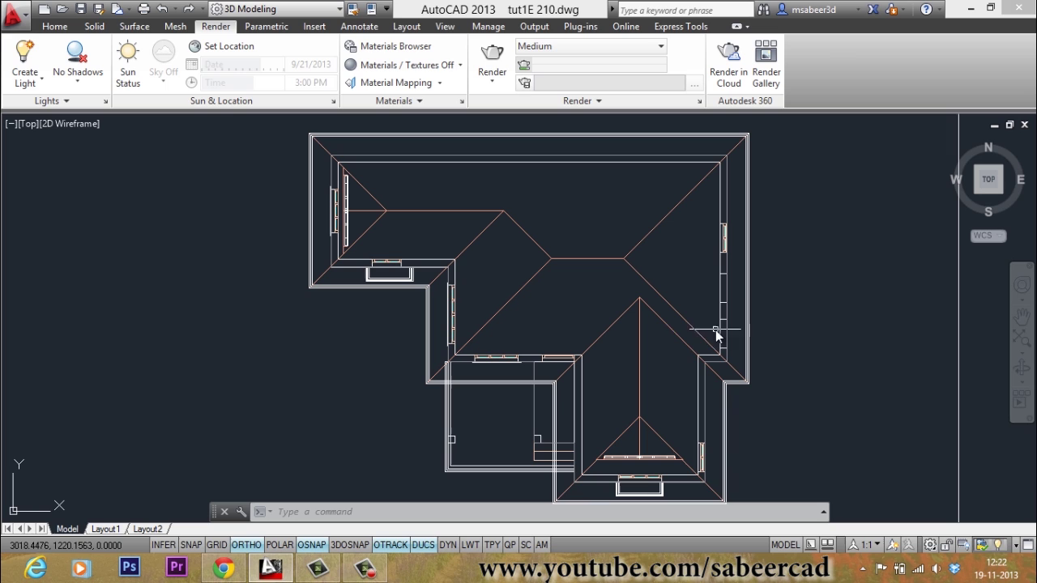
Switch to the SE isometric view and orbit, zoom and pan onto the two window openings.
left_click(1001, 198)
scroll(632, 278, "up", 6)
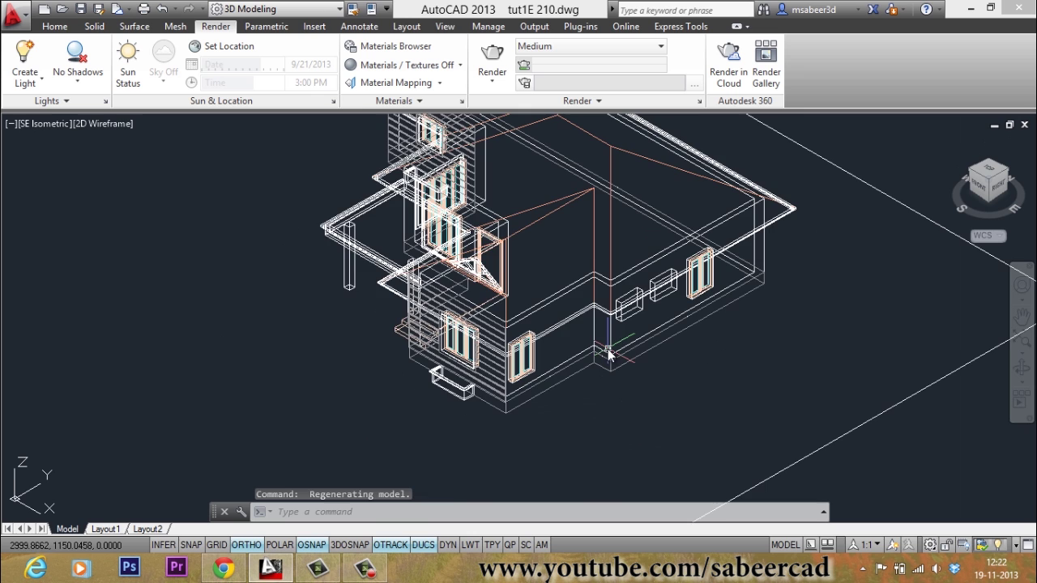
left_click(1021, 289)
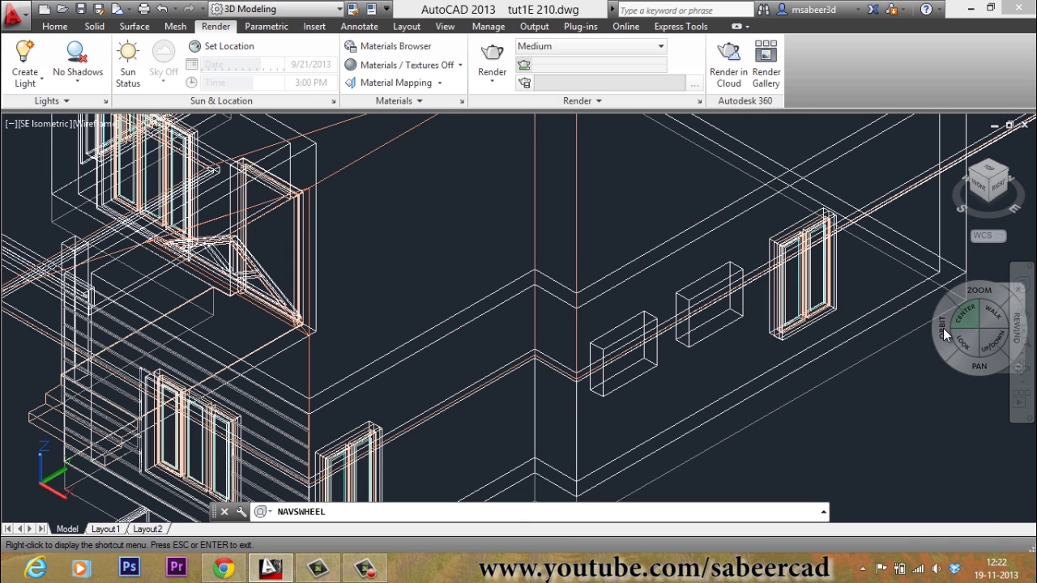
left_click_drag(625, 363, 594, 338)
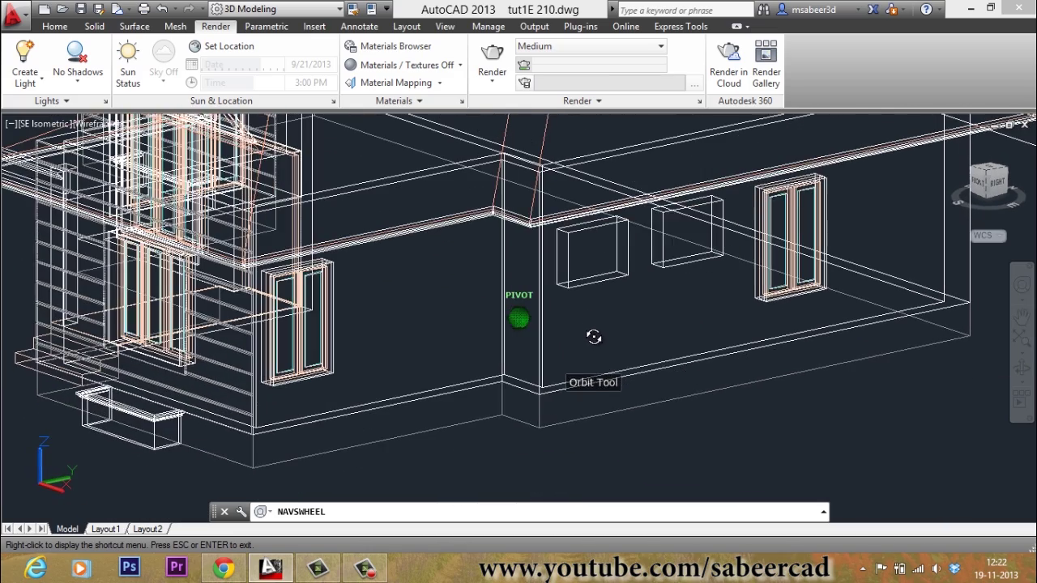
left_click(635, 194)
left_click_drag(636, 194, 634, 225)
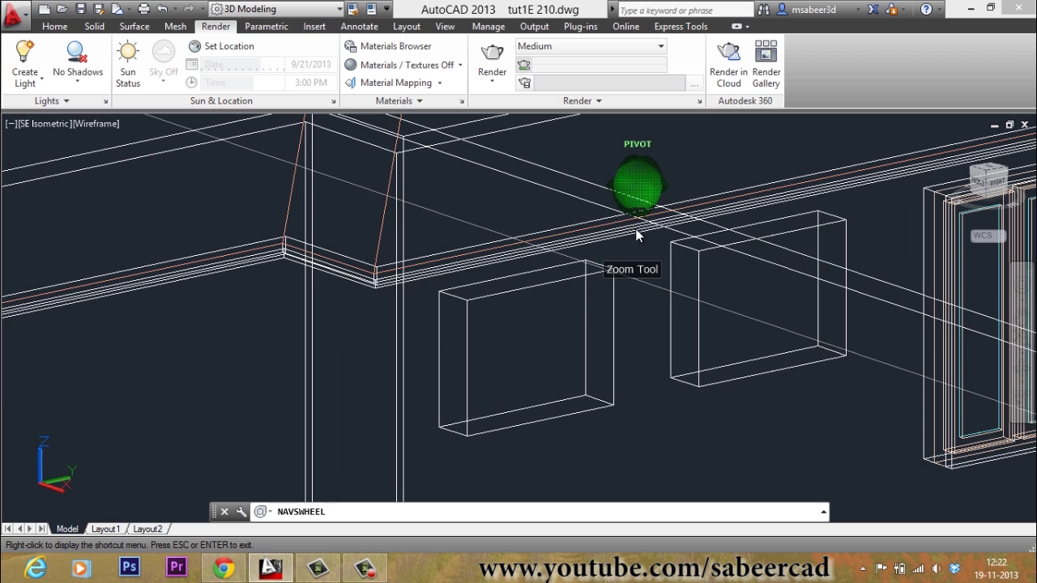
middle_click_drag(634, 225, 594, 242)
right_click(577, 194)
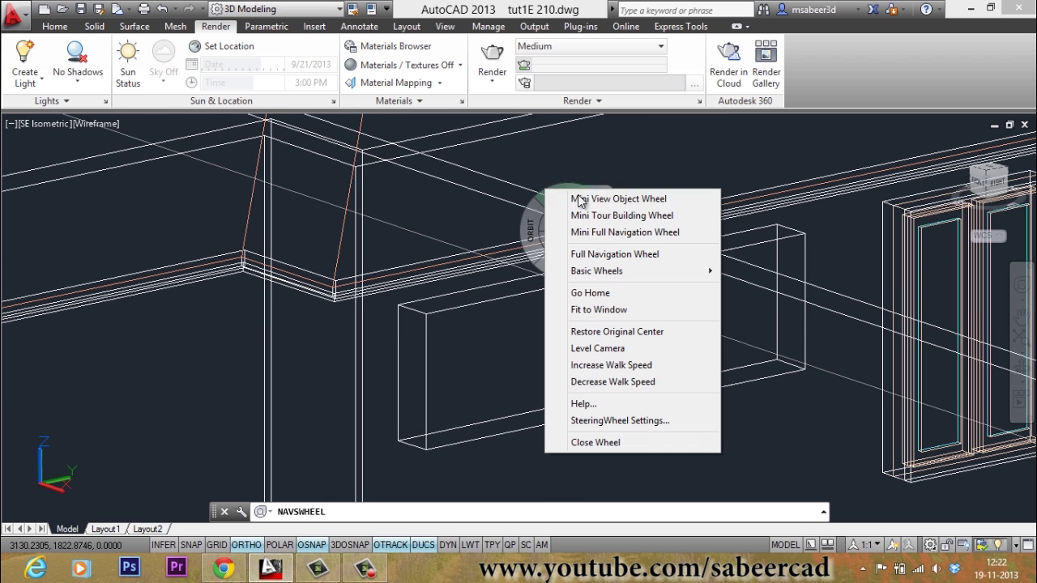
left_click(600, 232)
left_click(610, 161)
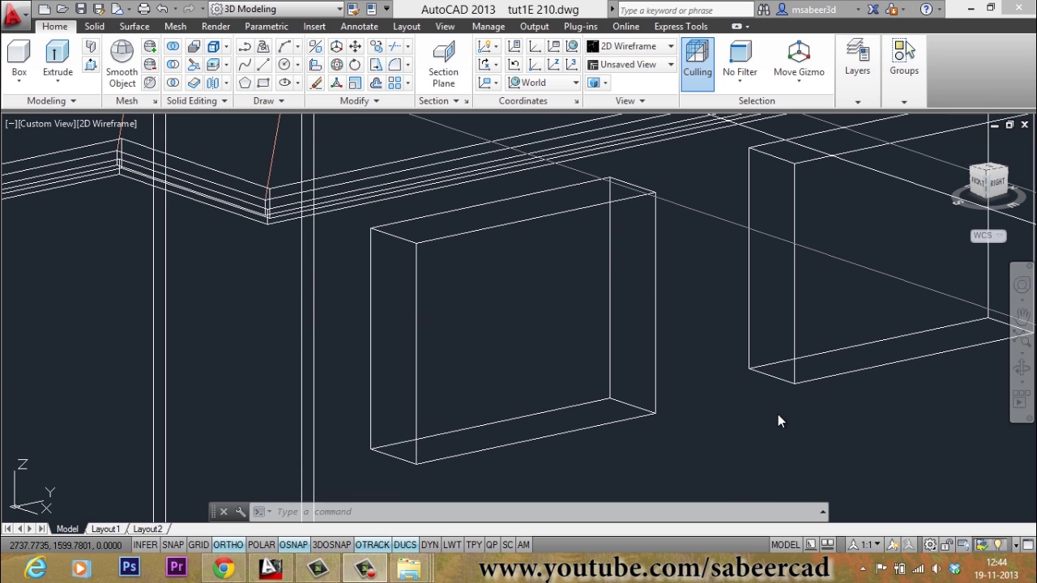
left_click(106, 123)
left_click(158, 214)
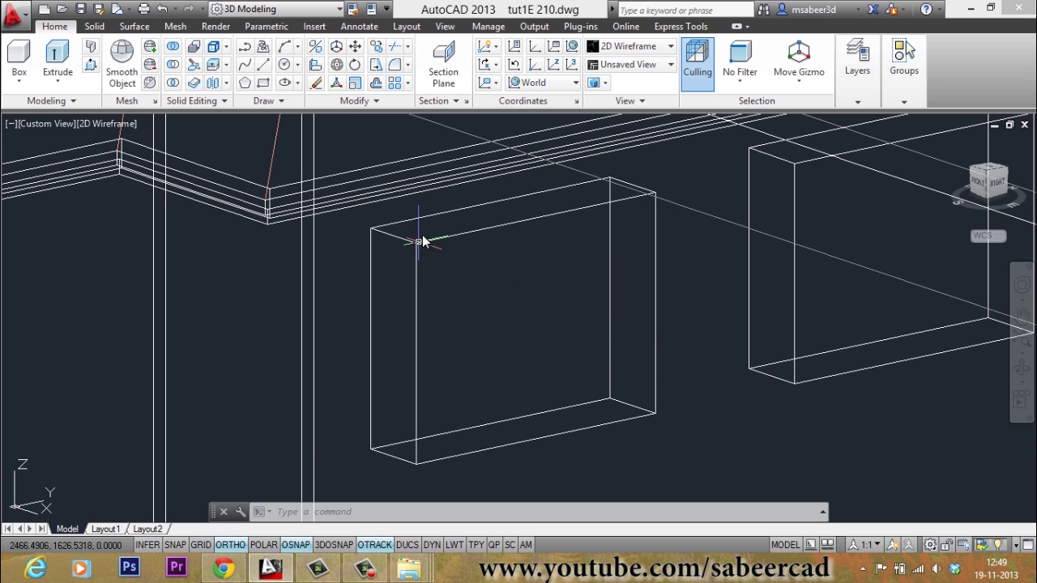
Set 3D WINDOW FRAME as the current layer from the Layers dropdown.
left_click(857, 91)
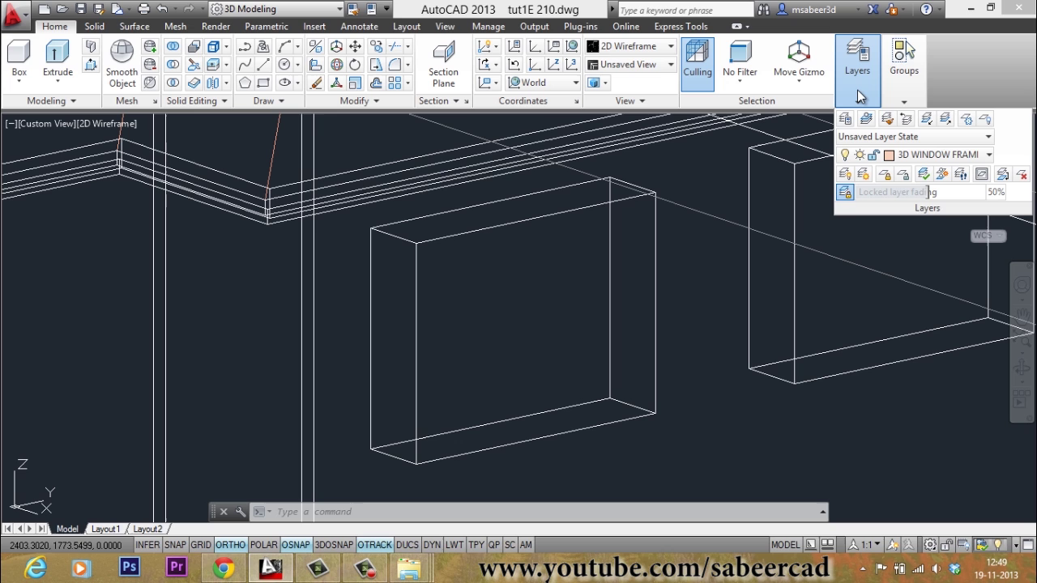
left_click(938, 155)
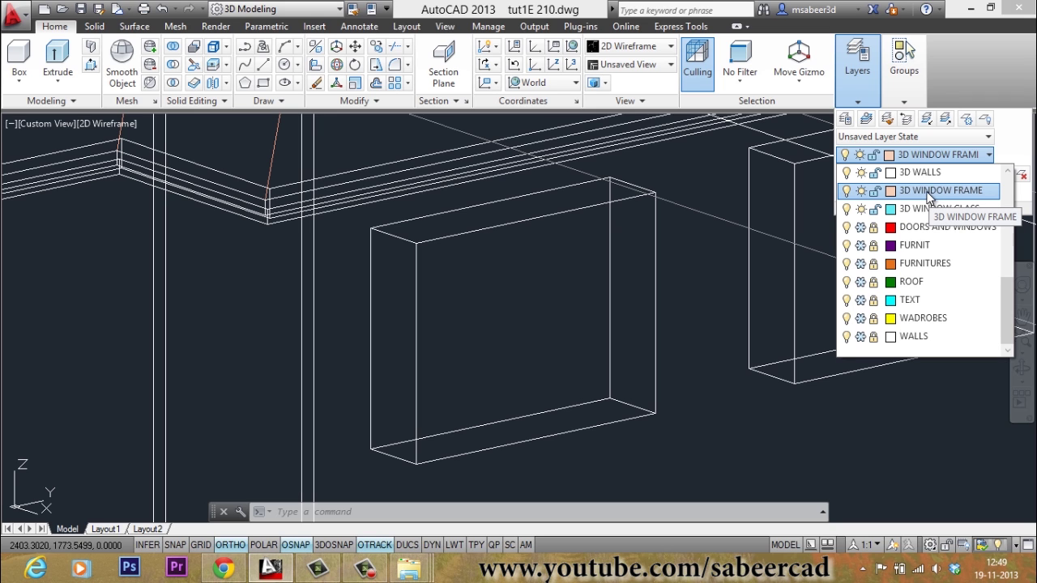
left_click(927, 198)
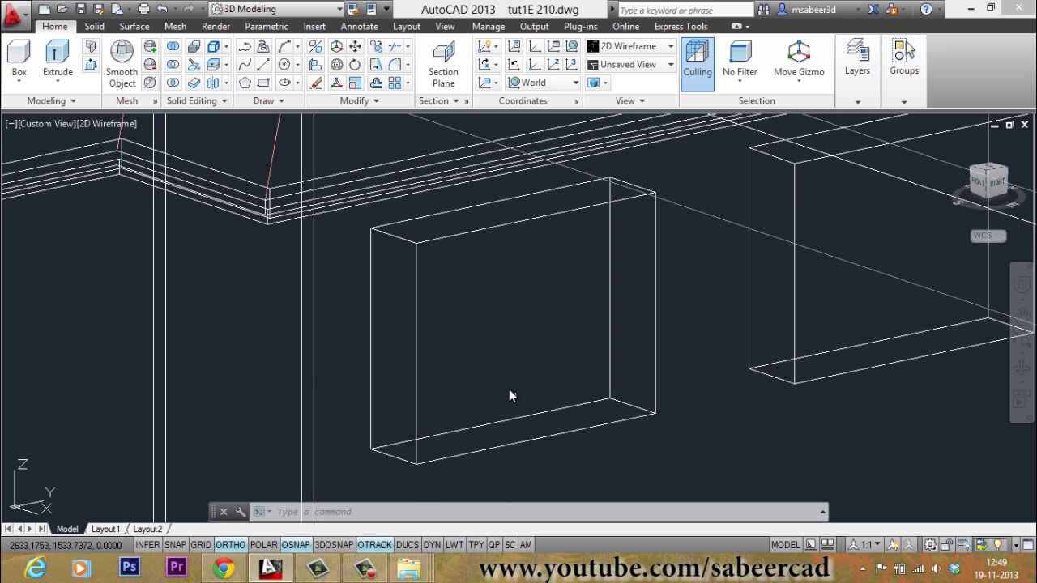
left_click(443, 27)
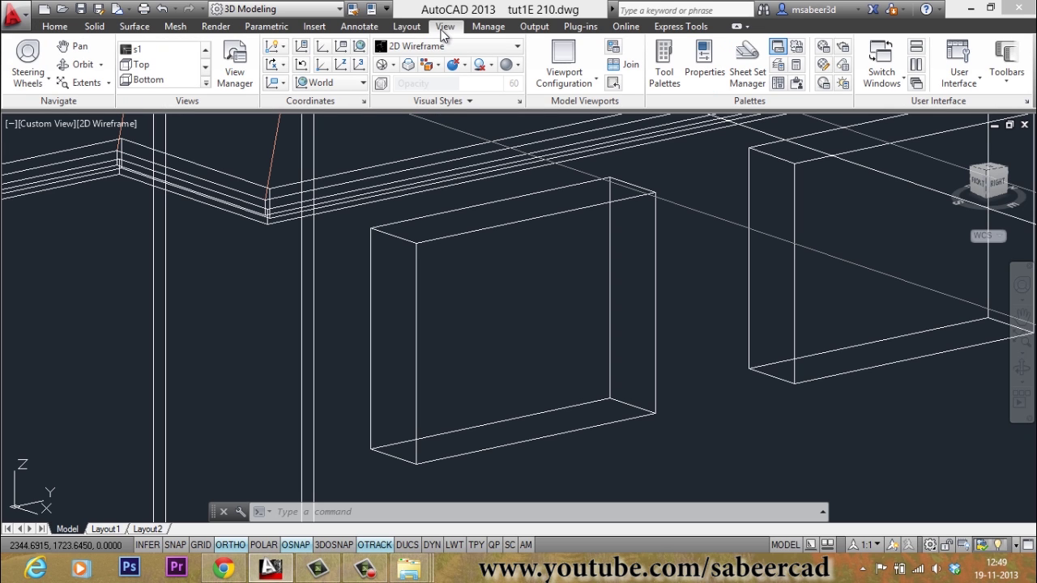
Define a 3-point UCS on the left opening's front face from its lower corner, and turn DUCS off.
left_click(359, 66)
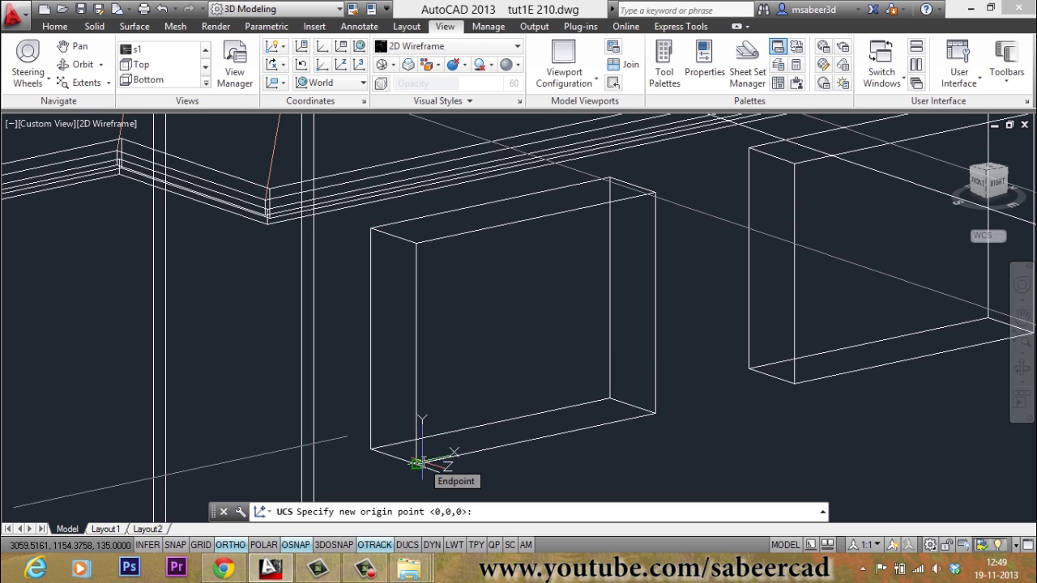
left_click(415, 464)
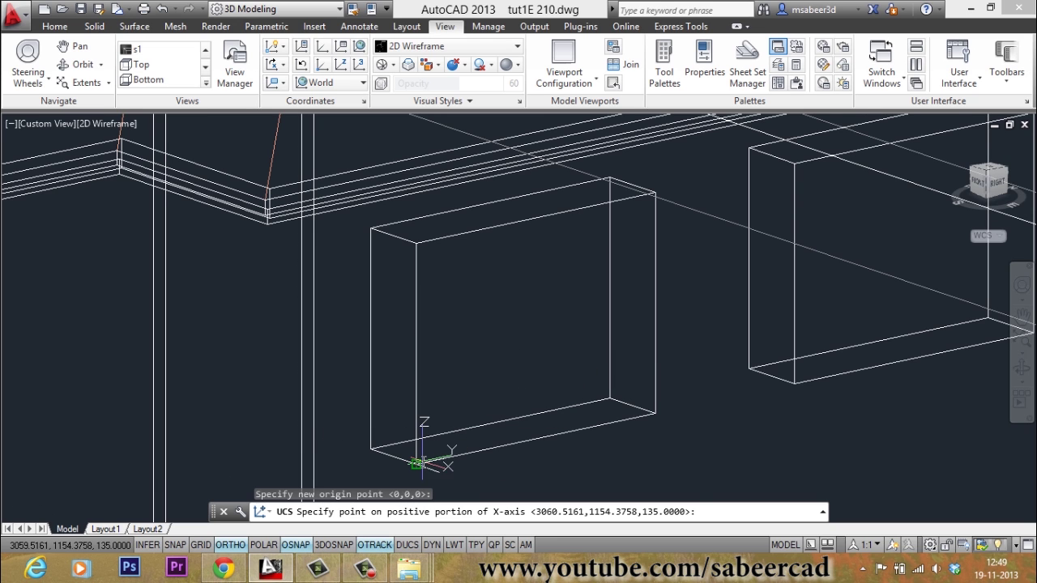
left_click(655, 412)
left_click(466, 247)
scroll(456, 300, "down", 2)
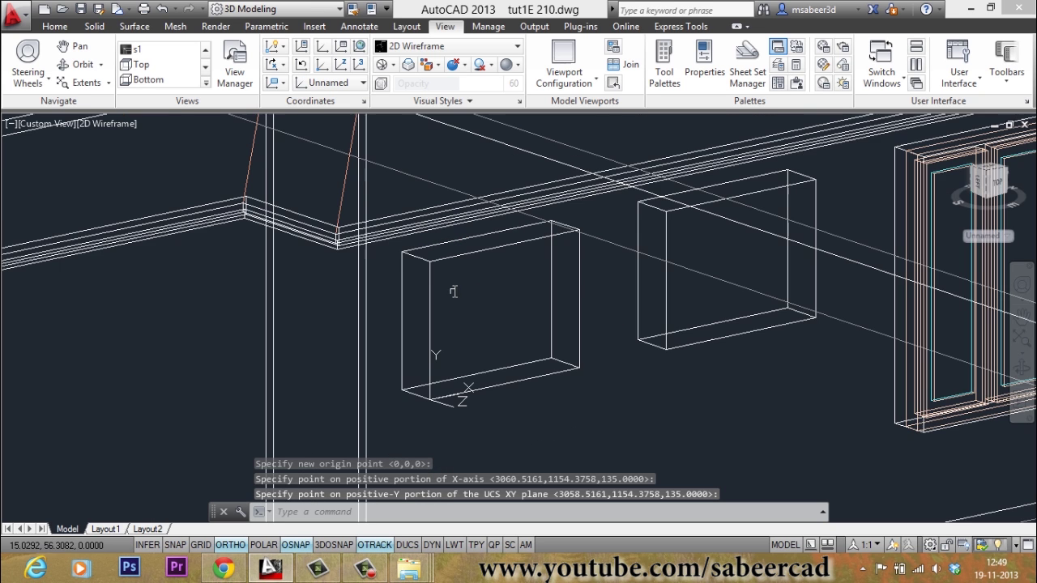
scroll(482, 295, "up", 2)
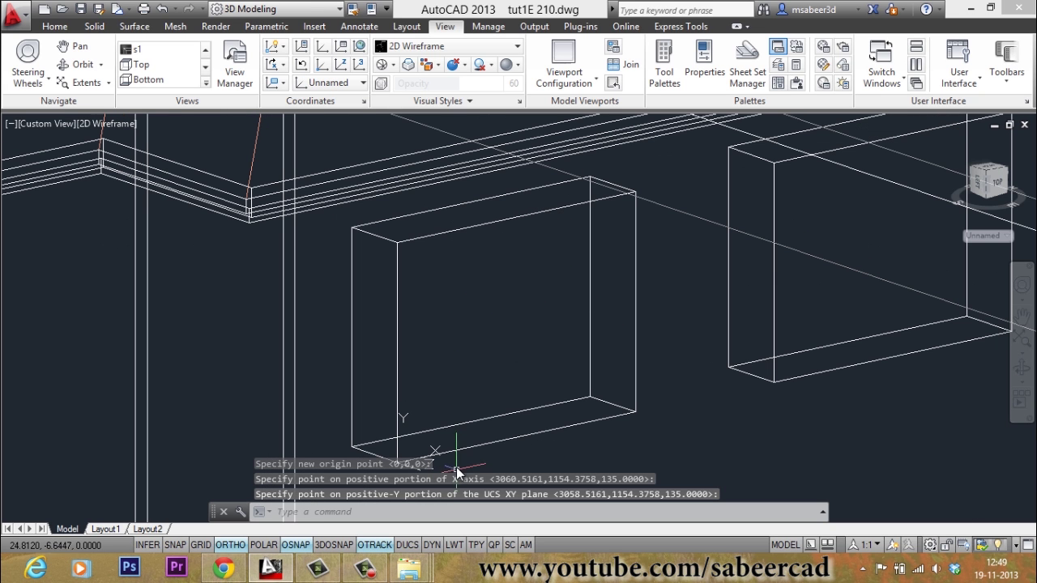
left_click(409, 549)
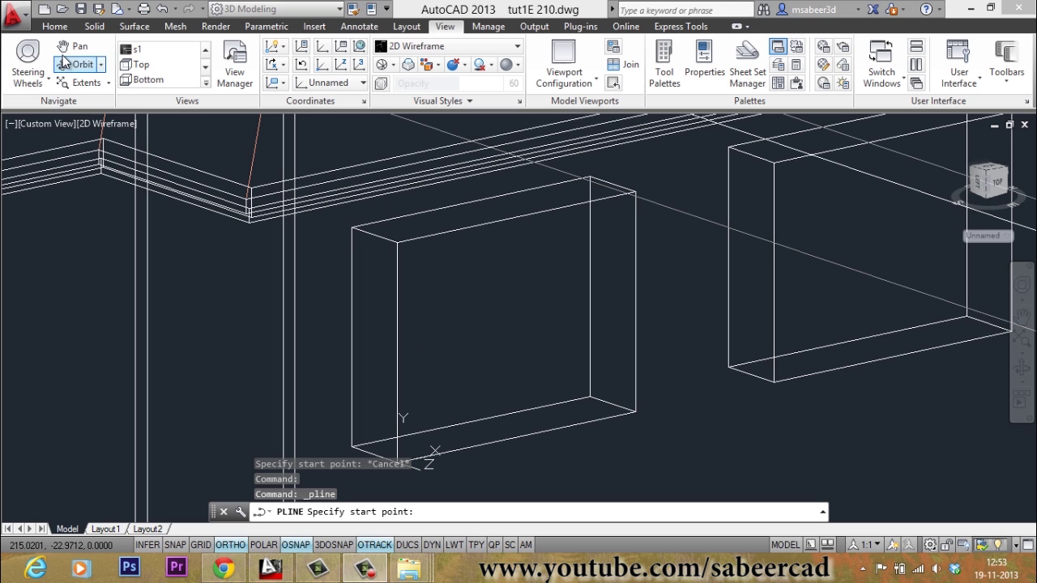
Draw a closed polyline through the four corners of the left opening's front face.
left_click(55, 28)
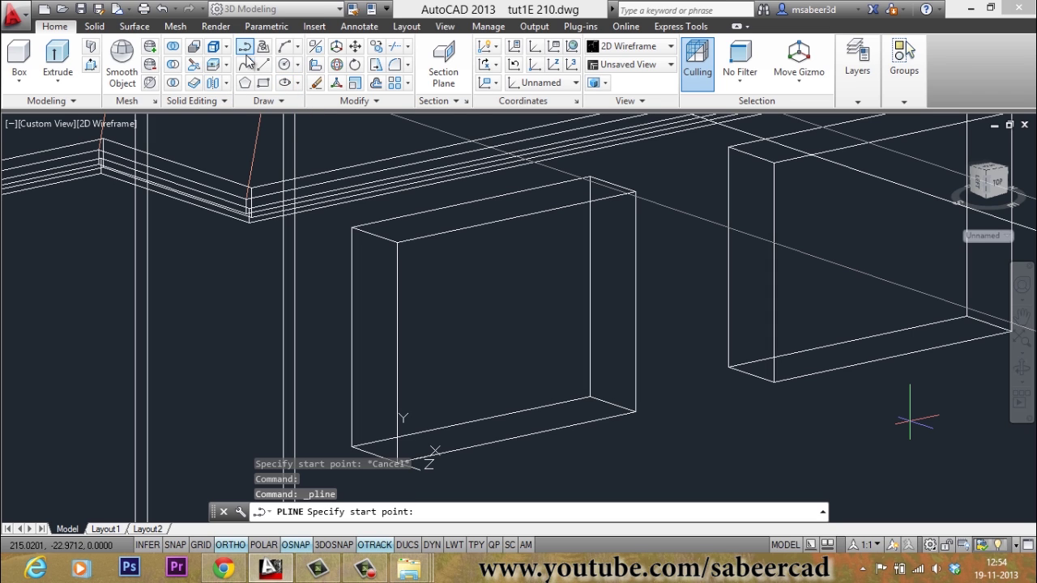
left_click(396, 243)
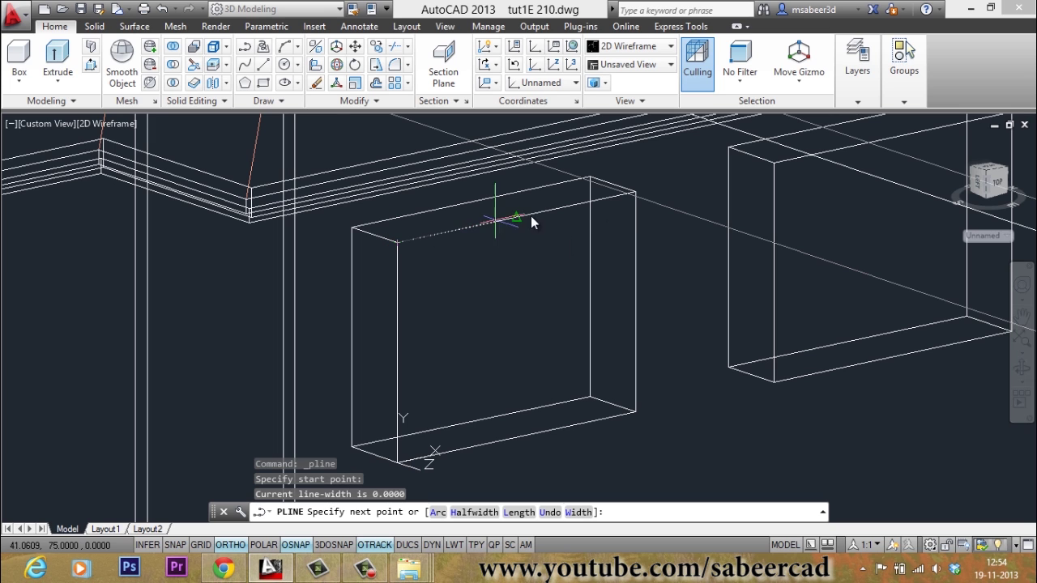
left_click(636, 194)
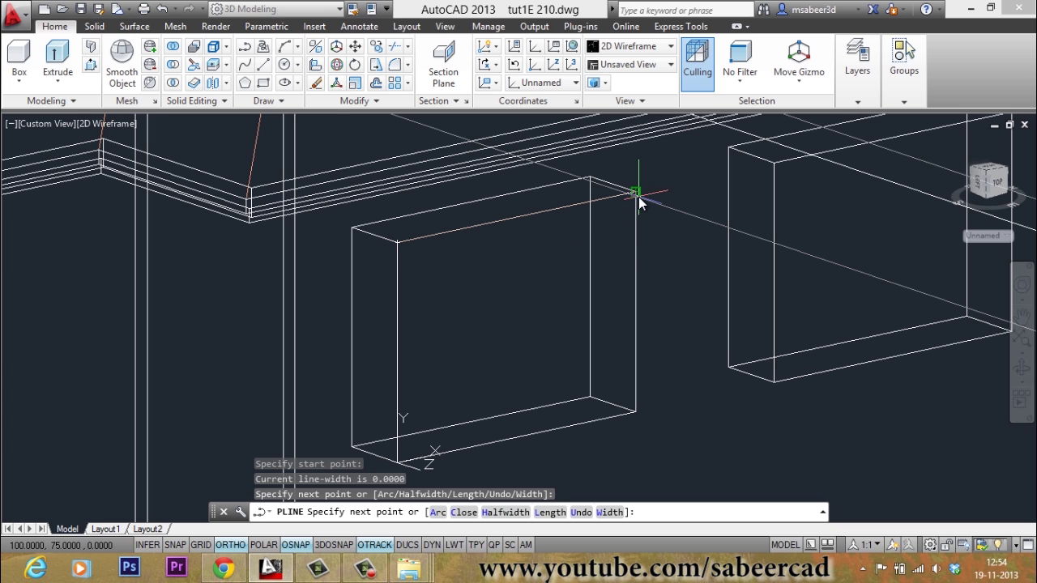
left_click(635, 410)
scroll(394, 373, "down", 3)
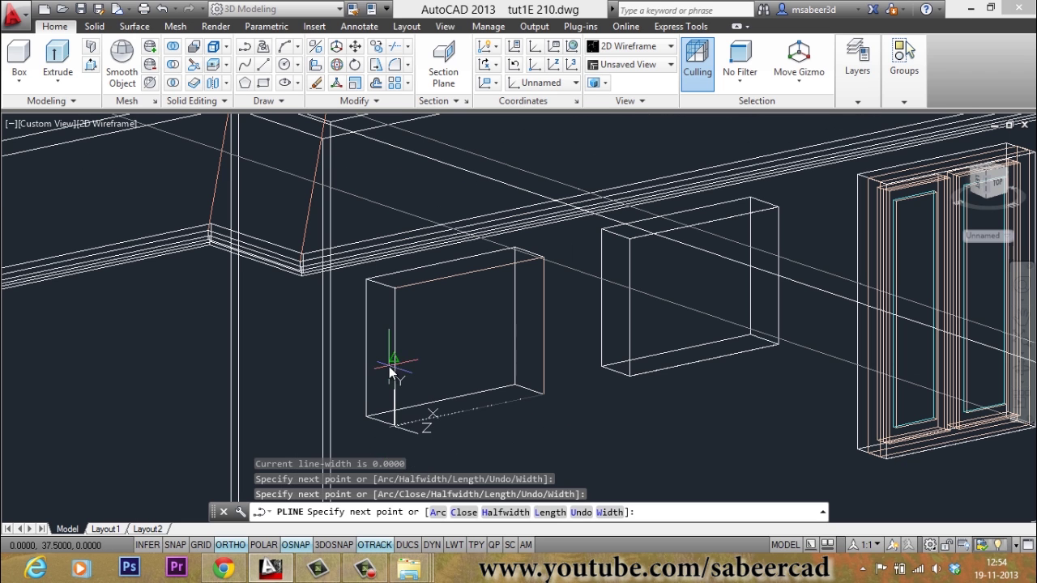
left_click(394, 437)
scroll(399, 368, "up", 3)
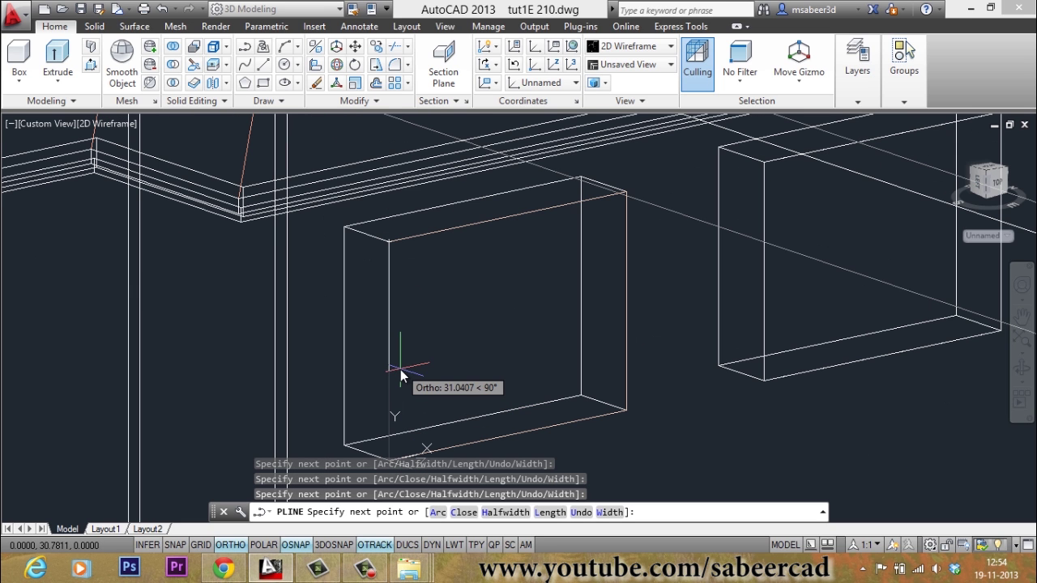
type("c")
key("Return")
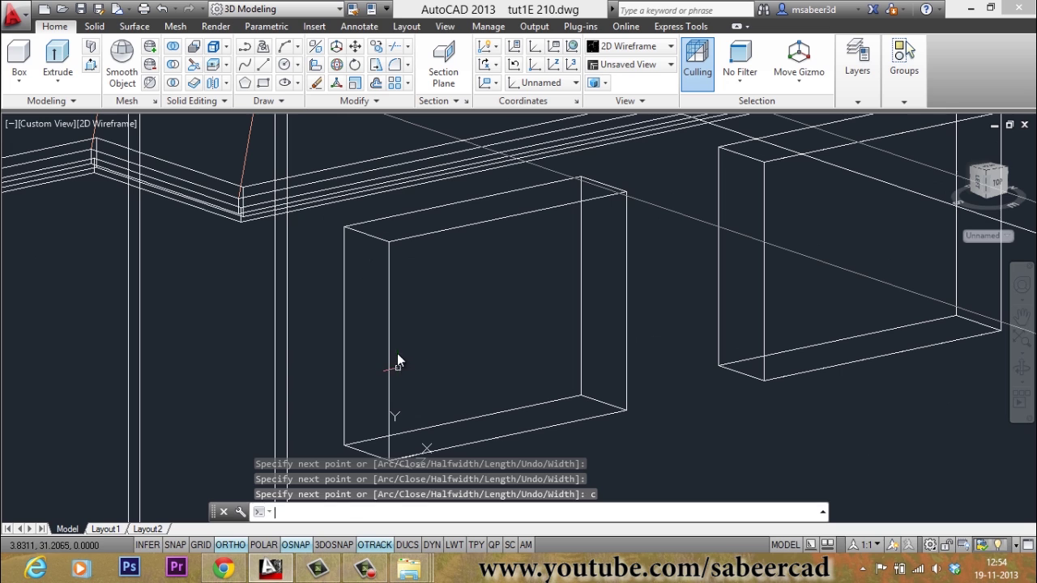
left_click(432, 235)
key("Escape")
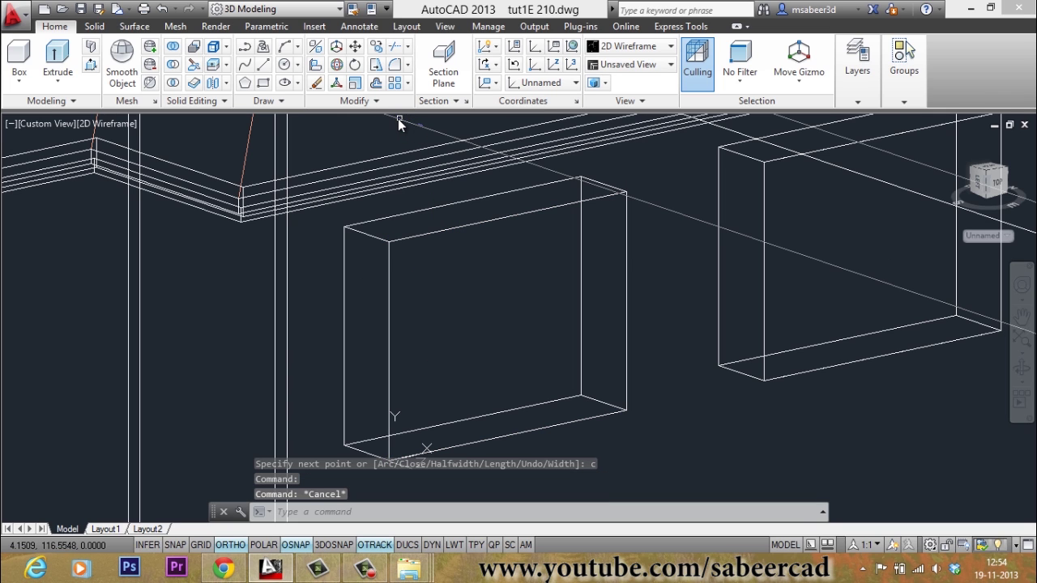
left_click(375, 83)
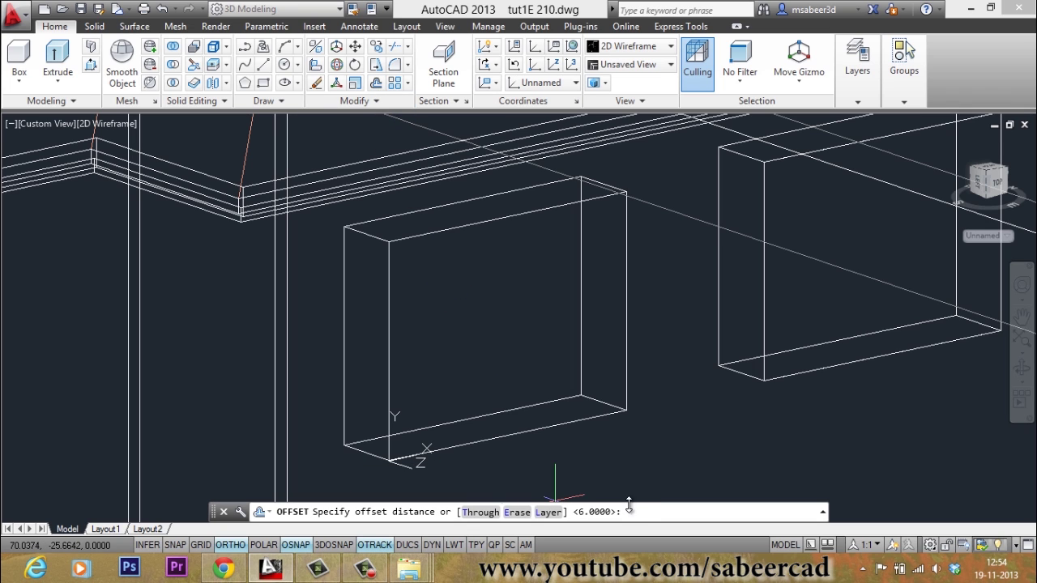
Offset the frame outline 6 units inward.
type("6")
key("Return")
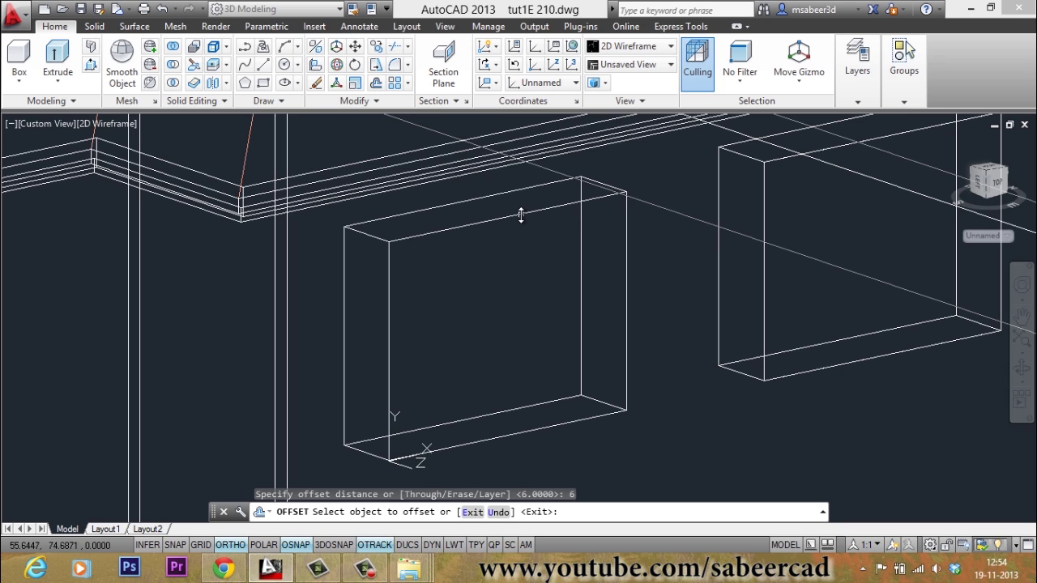
left_click(521, 215)
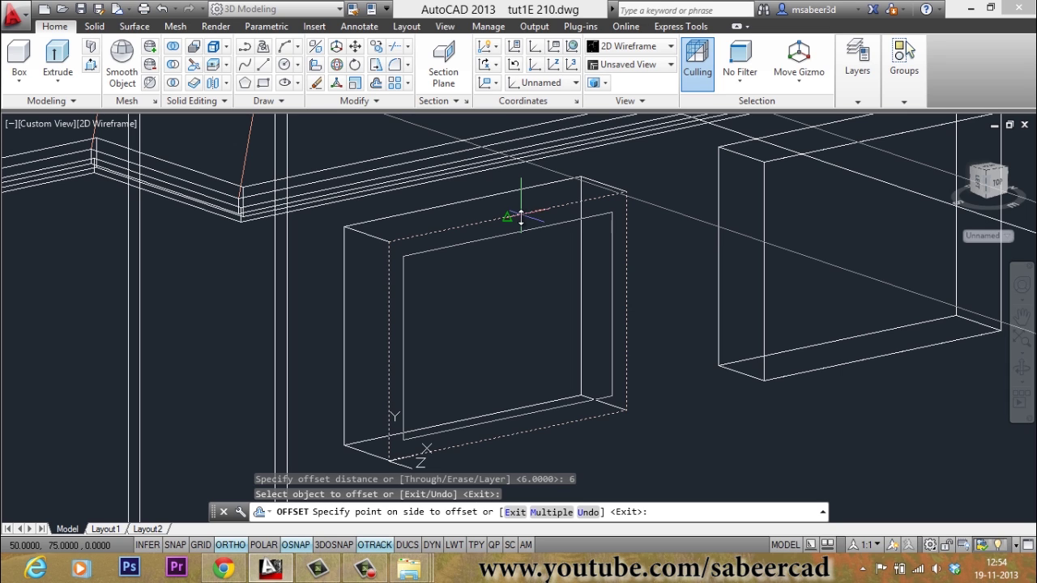
left_click(515, 273)
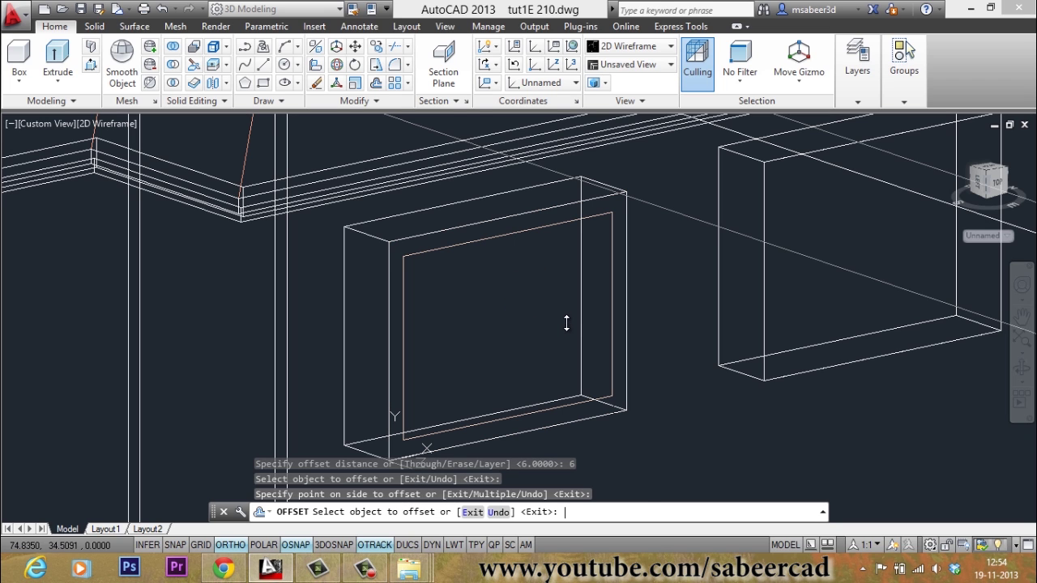
key("Escape")
Extrude both the inner and outer rectangles to a height of -10.
left_click(69, 75)
left_click(66, 107)
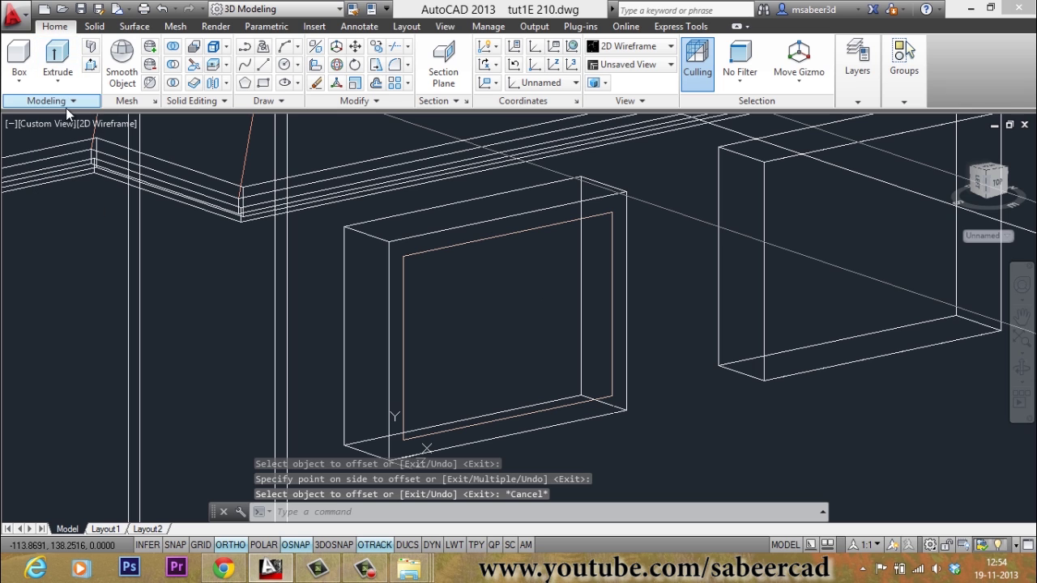
left_click(470, 244)
left_click(463, 230)
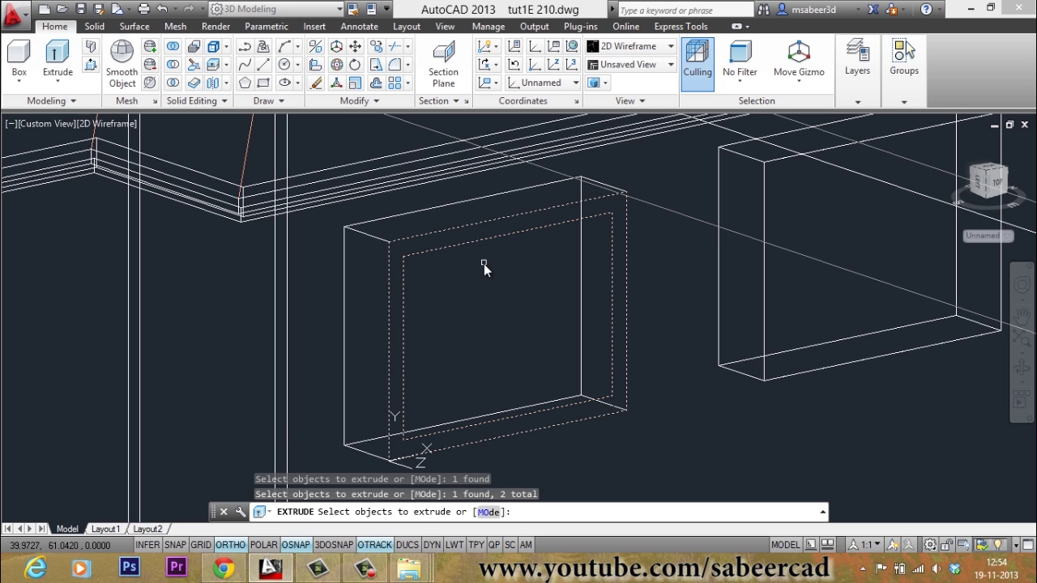
key("Return")
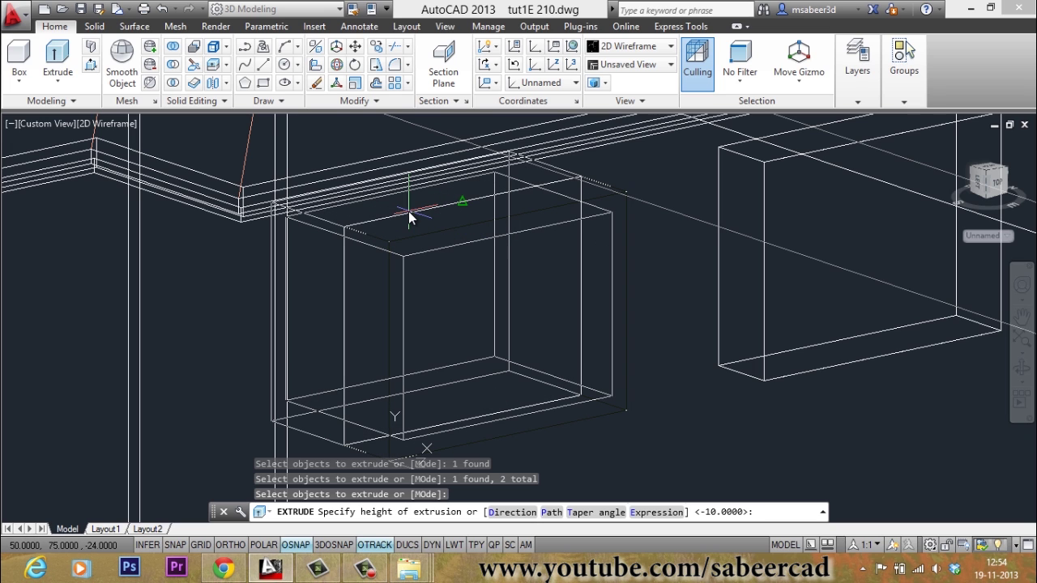
type("-")
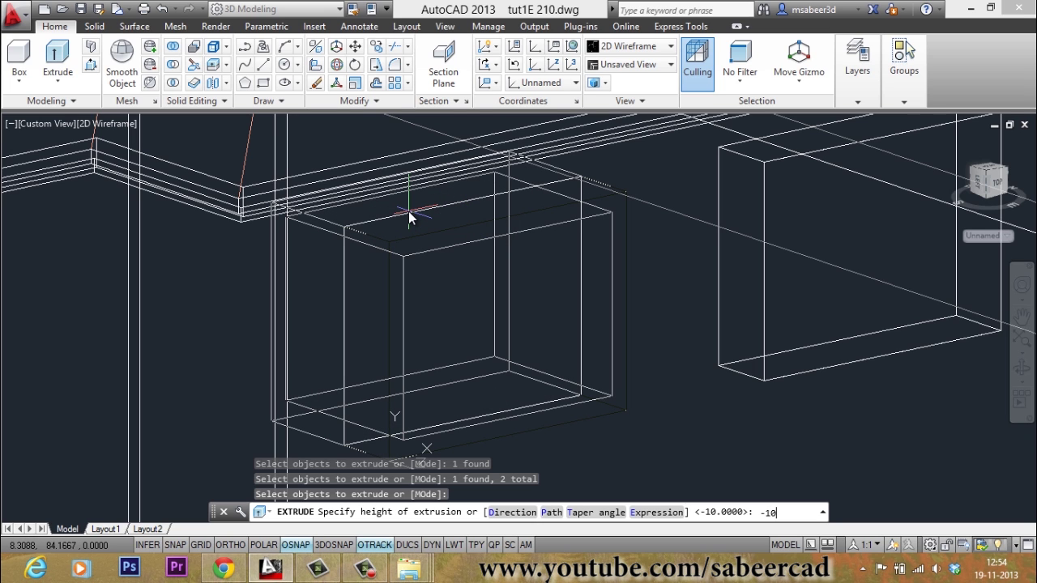
type("10")
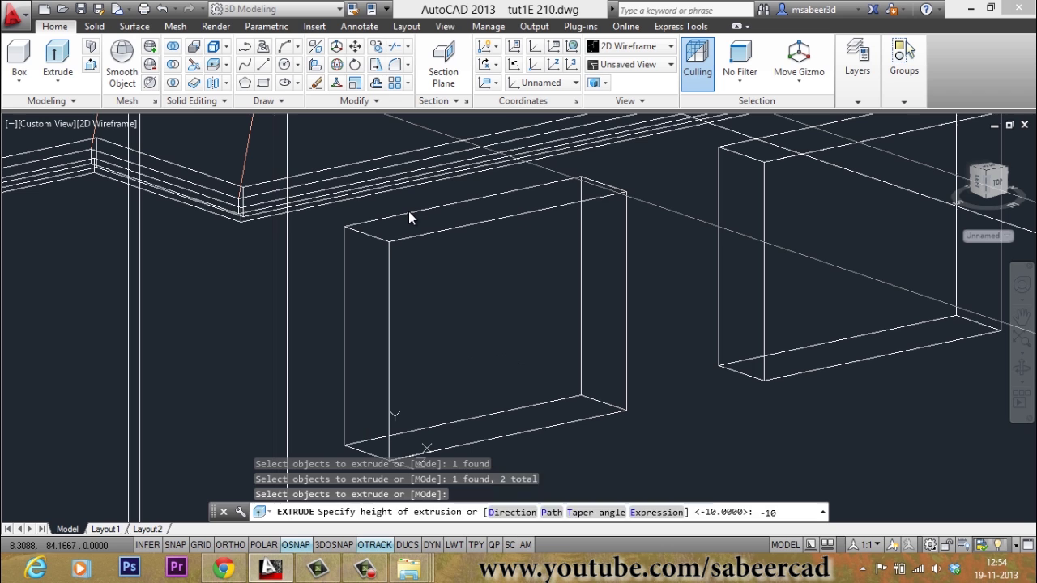
key("Return")
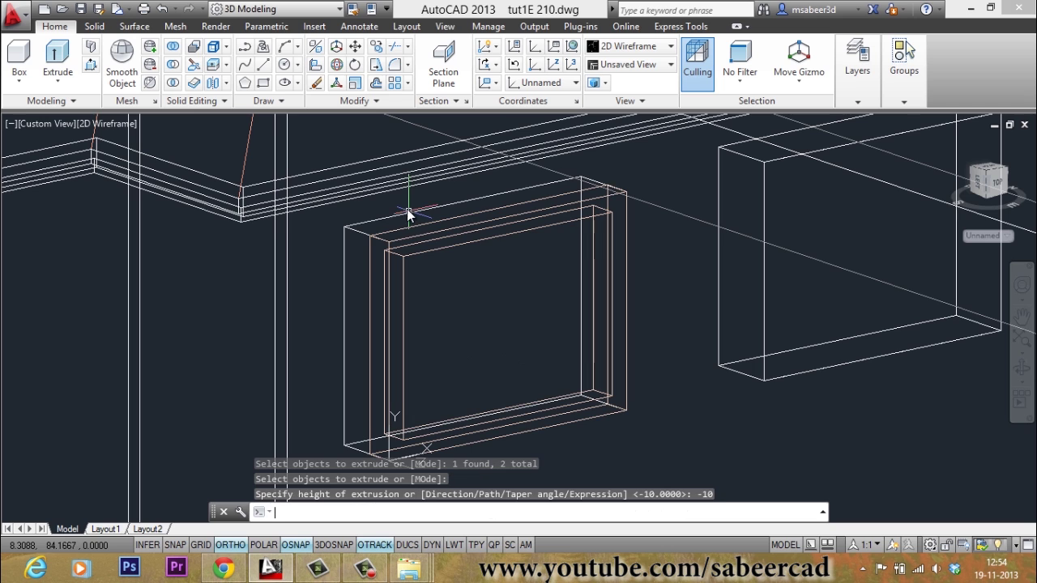
Subtract the inner frame solid from the outer one and switch to Realistic visual style.
left_click(173, 82)
left_click(454, 224)
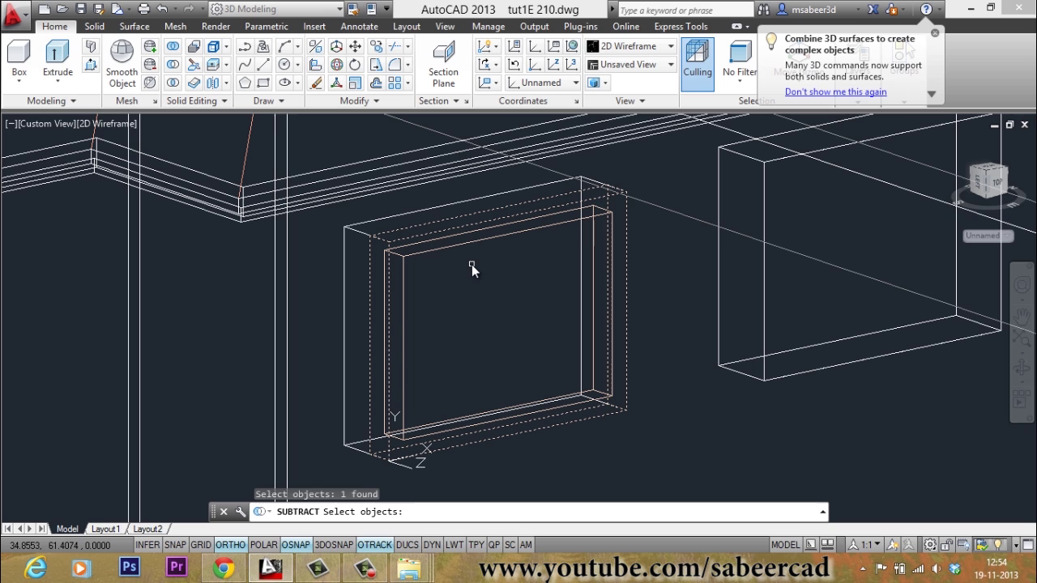
key("Return")
left_click(461, 249)
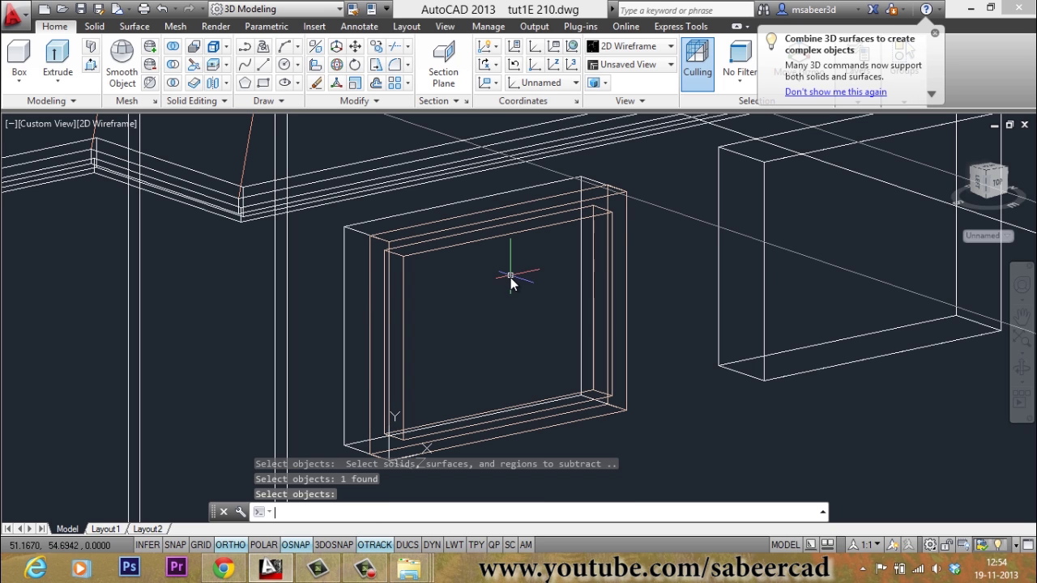
key("Return")
left_click(99, 123)
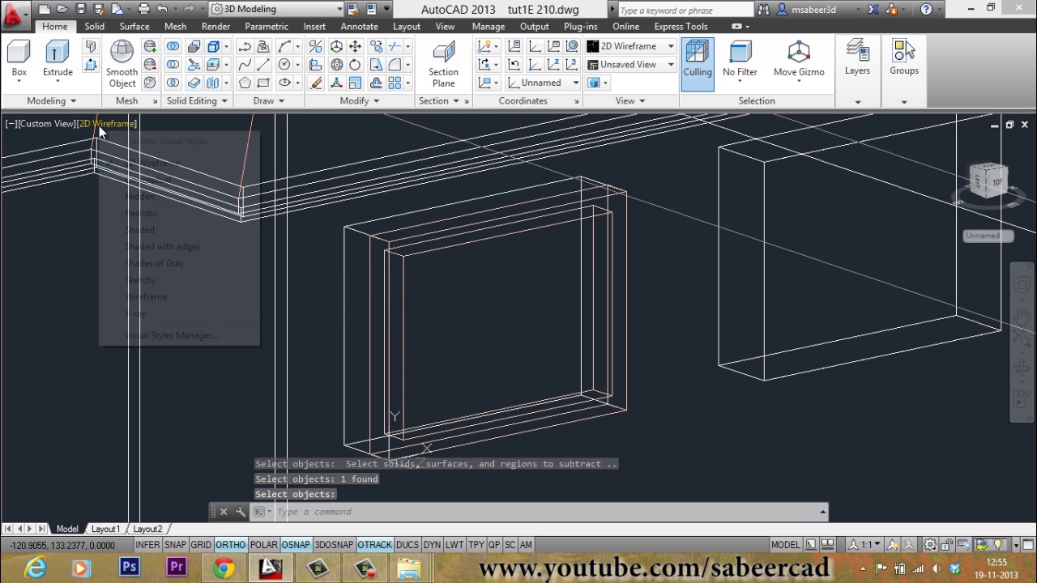
left_click(146, 213)
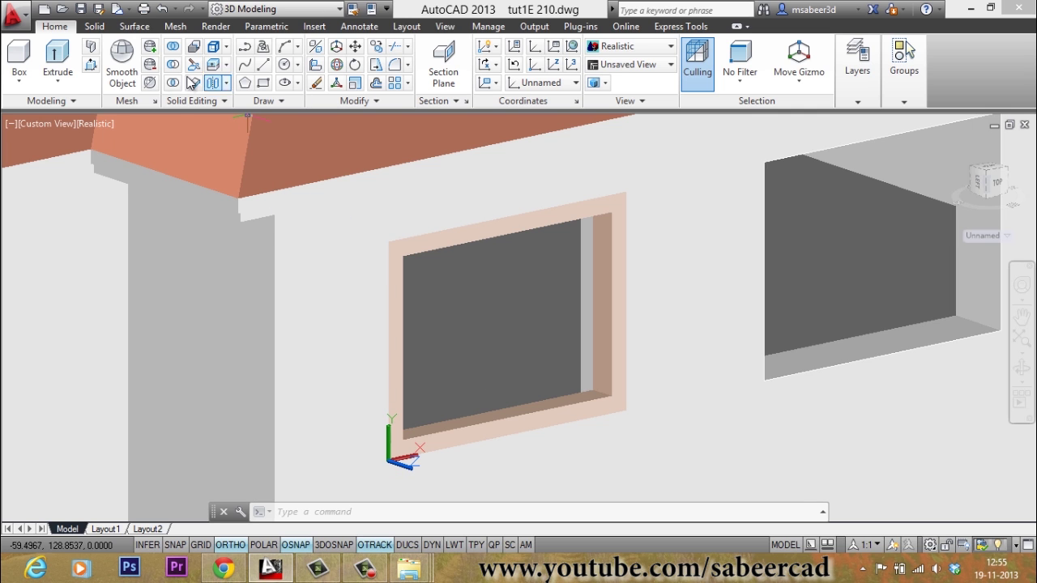
Return to 2D Wireframe and draw a vertical polyline between the opening's top and bottom midpoints.
left_click(91, 124)
left_click(133, 161)
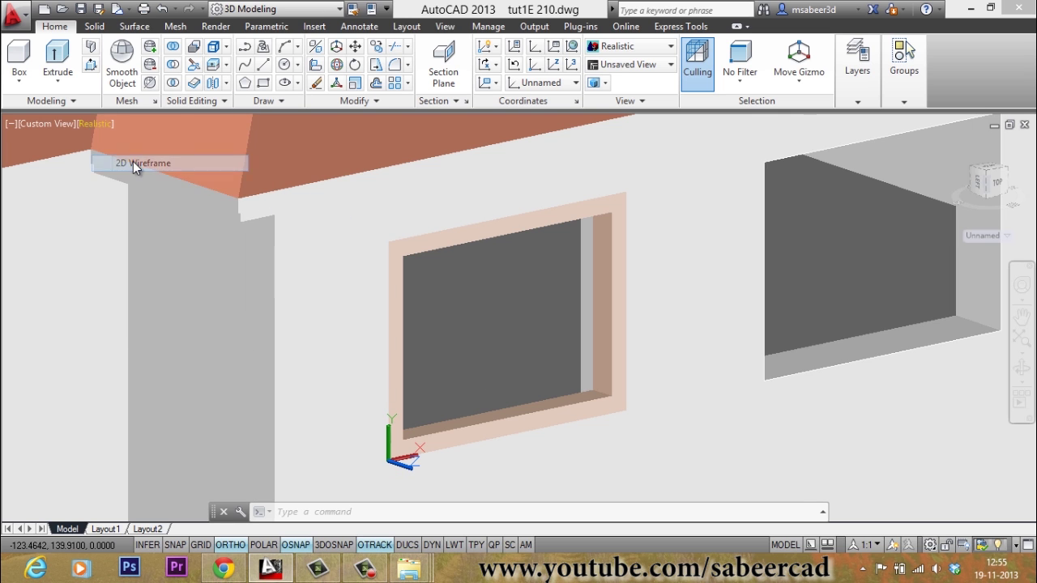
left_click(244, 46)
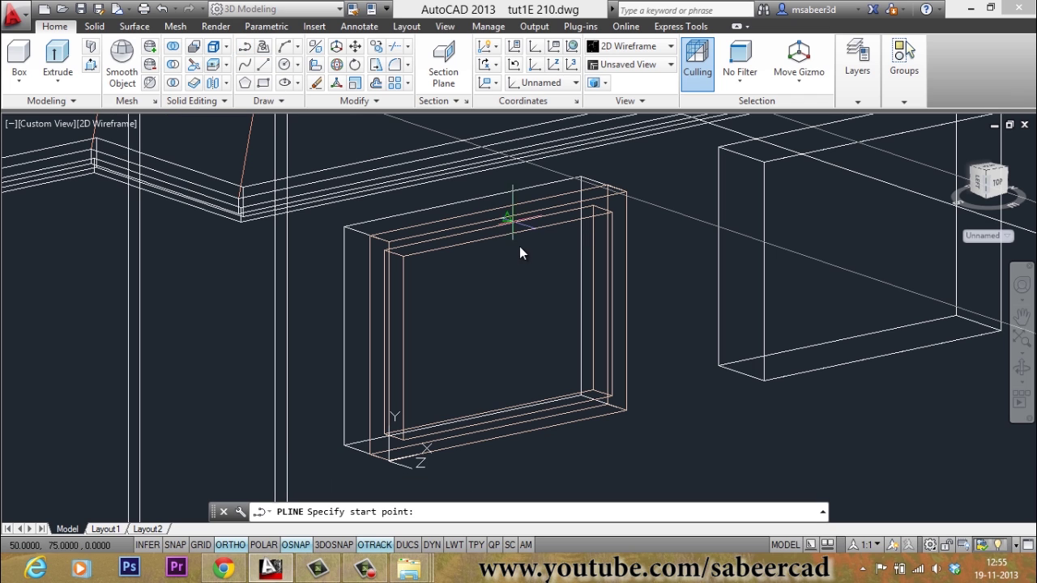
left_click(502, 246)
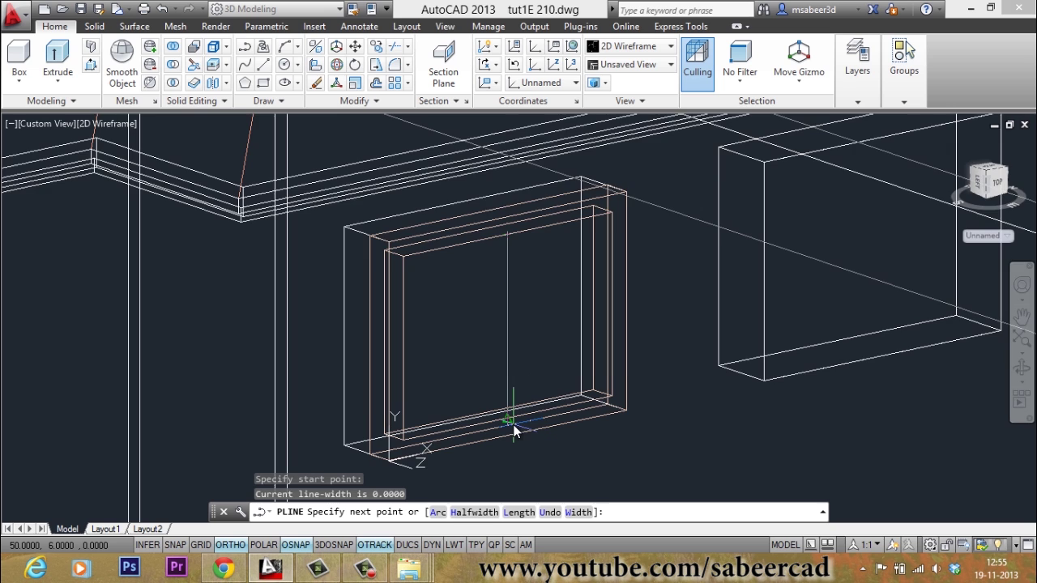
scroll(513, 429, "up", 2)
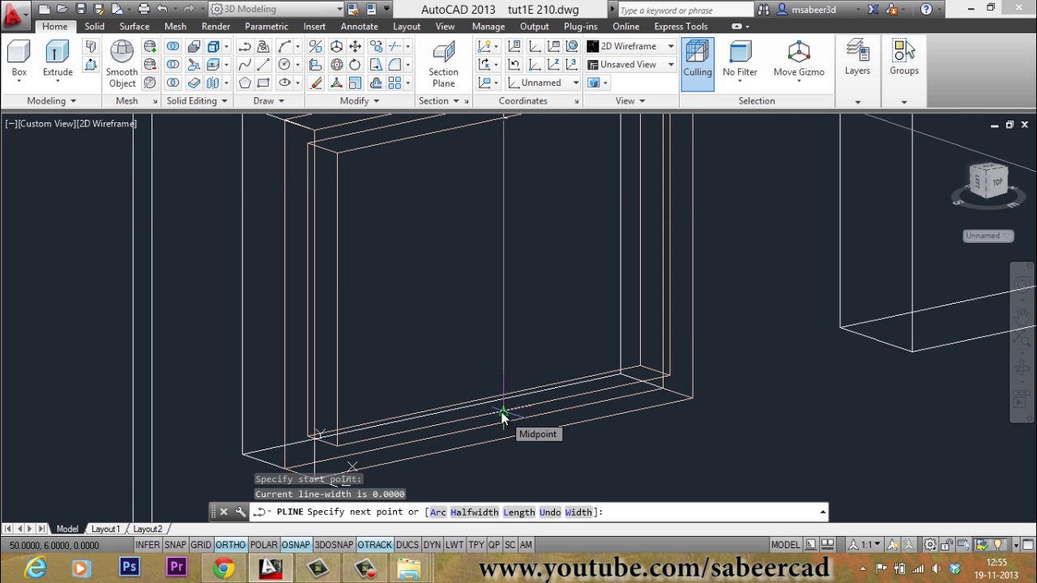
left_click(502, 415)
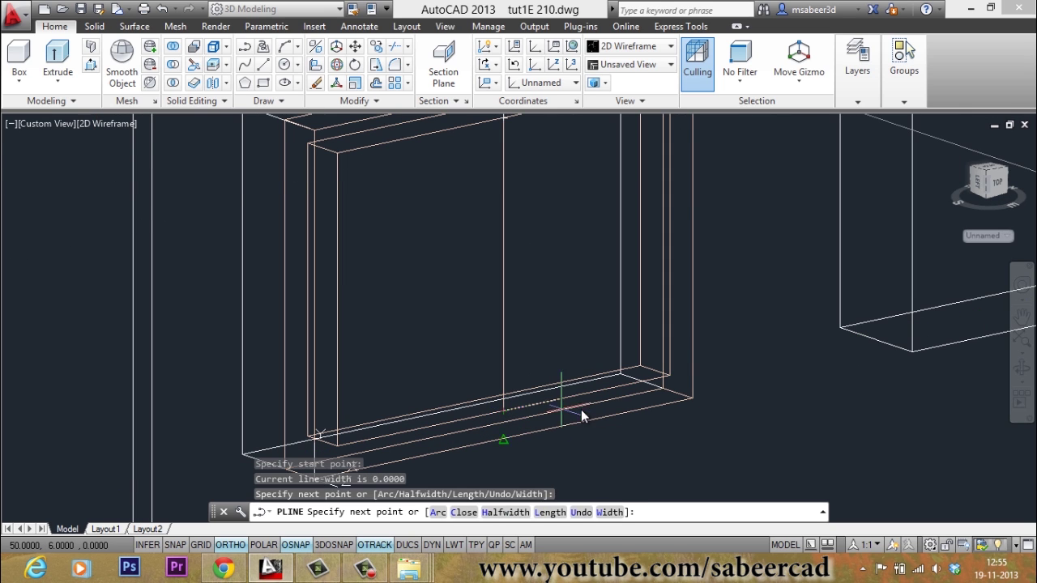
key("Return")
scroll(528, 358, "down", 2)
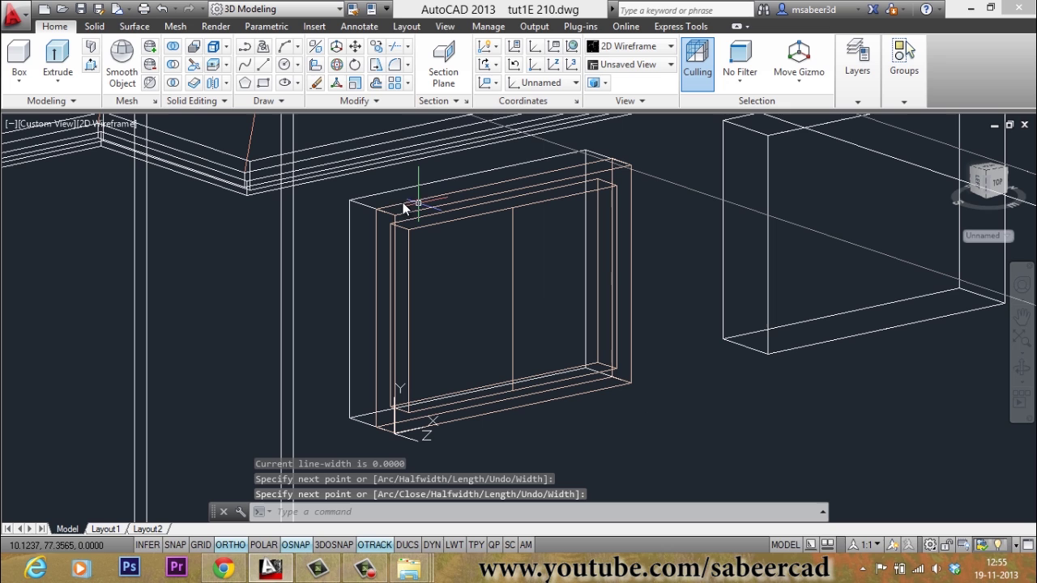
Offset the centre line 3 units to both the left and right.
left_click(377, 84)
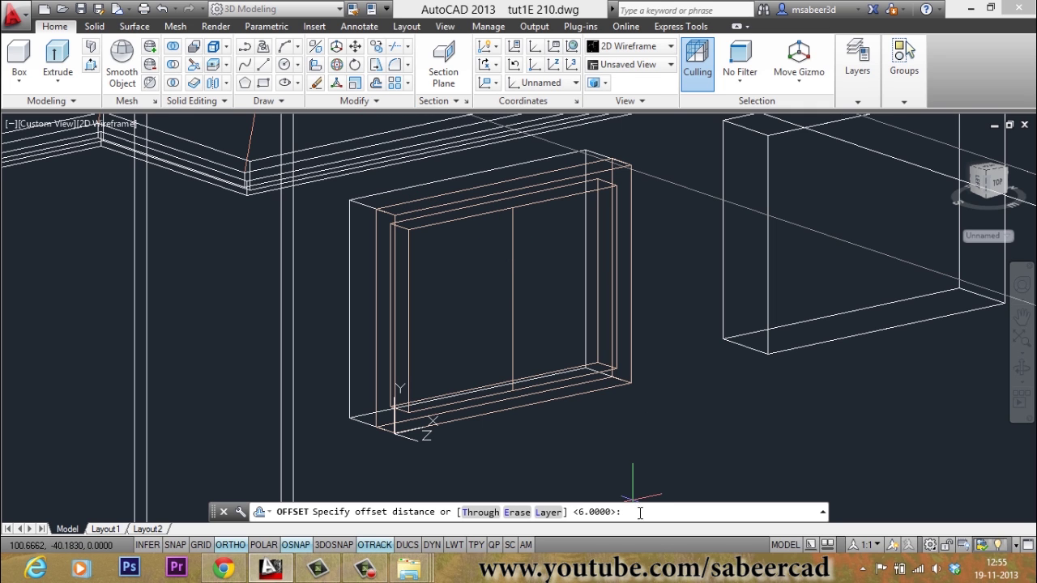
type("3")
key("Return")
left_click(512, 305)
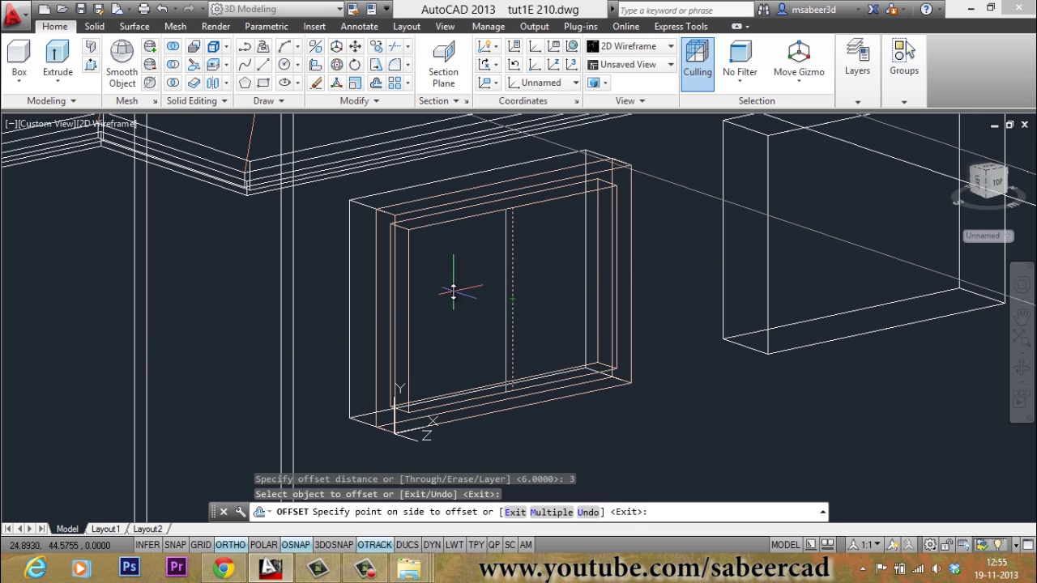
left_click(458, 294)
left_click(511, 299)
left_click(562, 322)
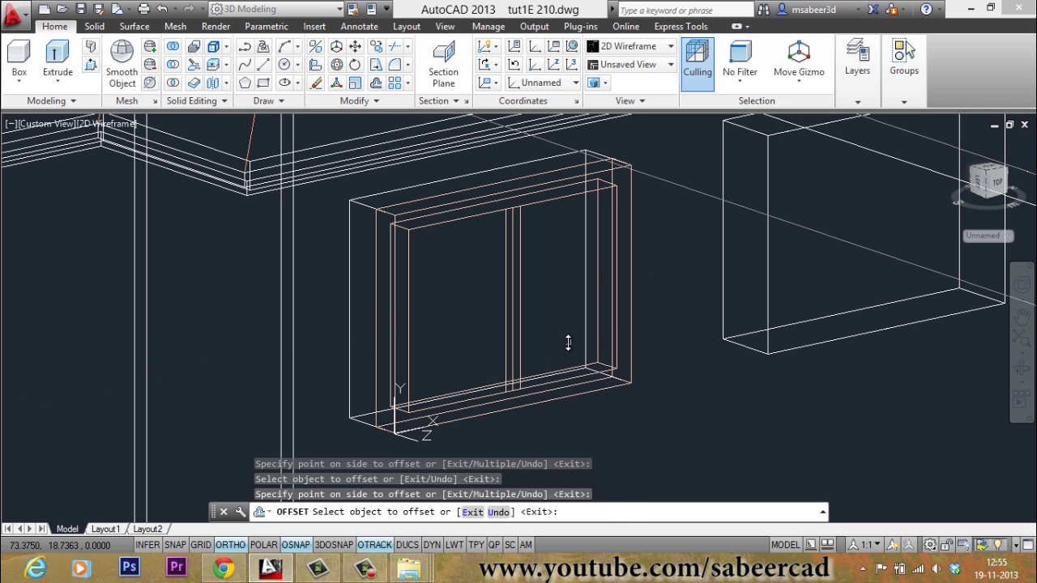
key("Escape")
Erase the original centre vertical line.
left_click(512, 330)
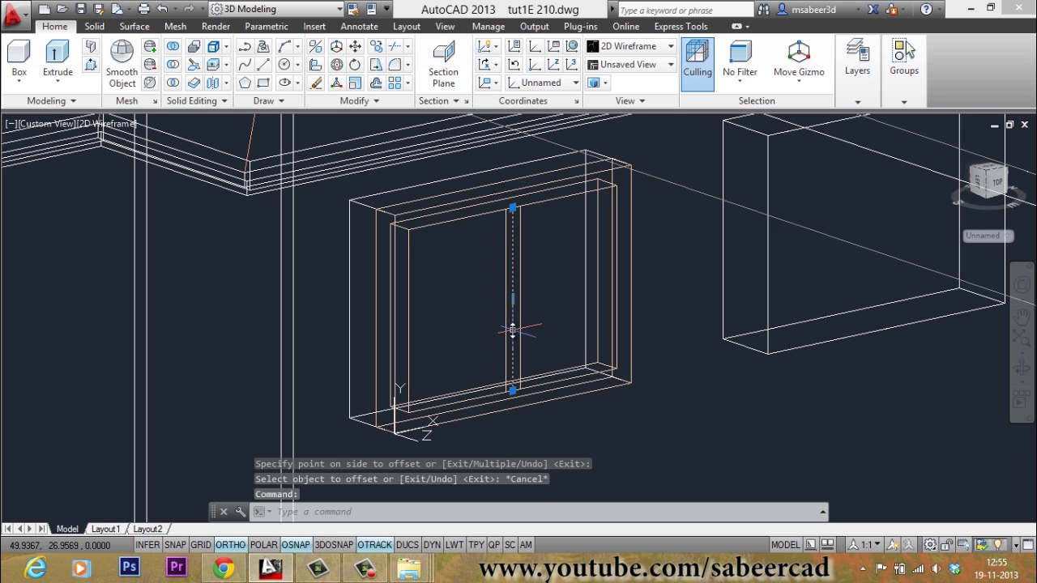
key("Escape")
left_click(512, 330)
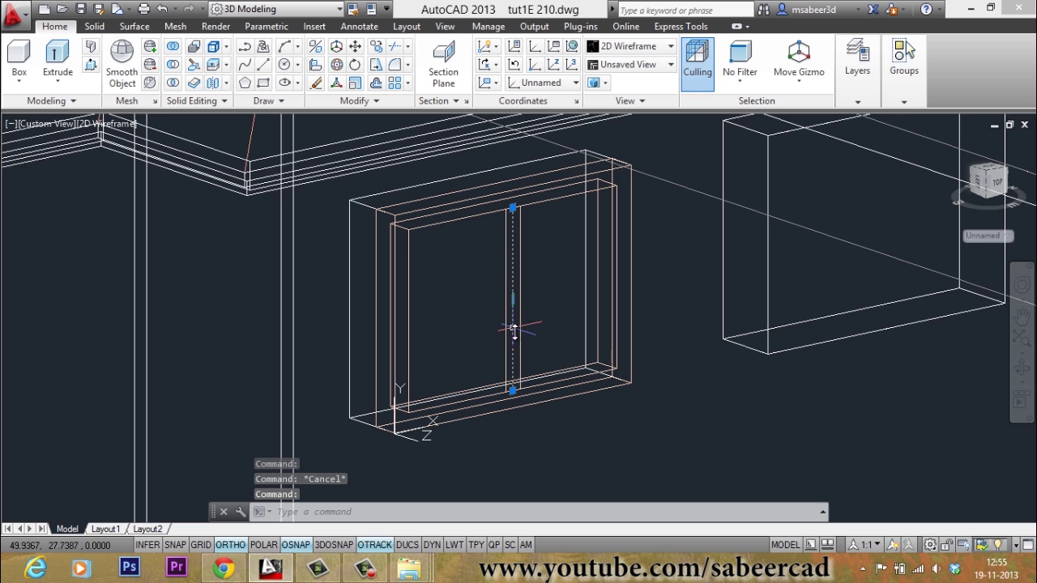
left_click(315, 85)
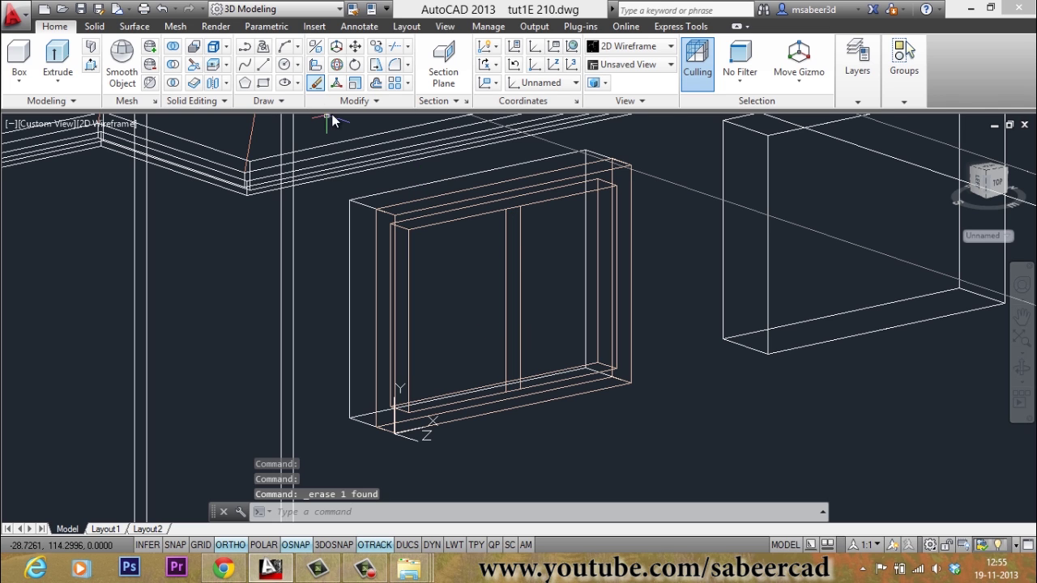
key("Escape")
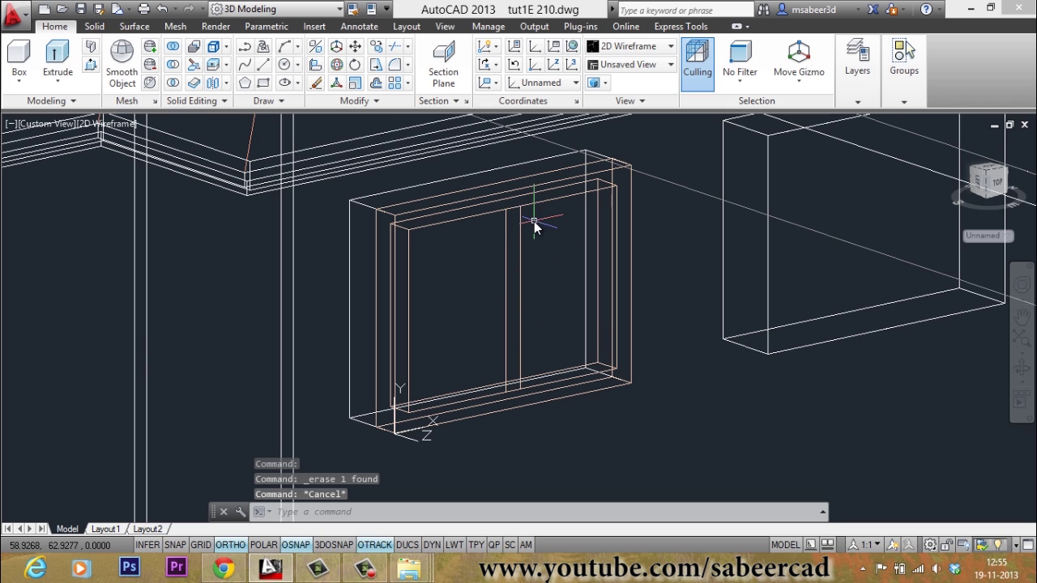
Draw short PL caps across the top and bottom ends of the two mullion lines.
type("pl")
key("Return")
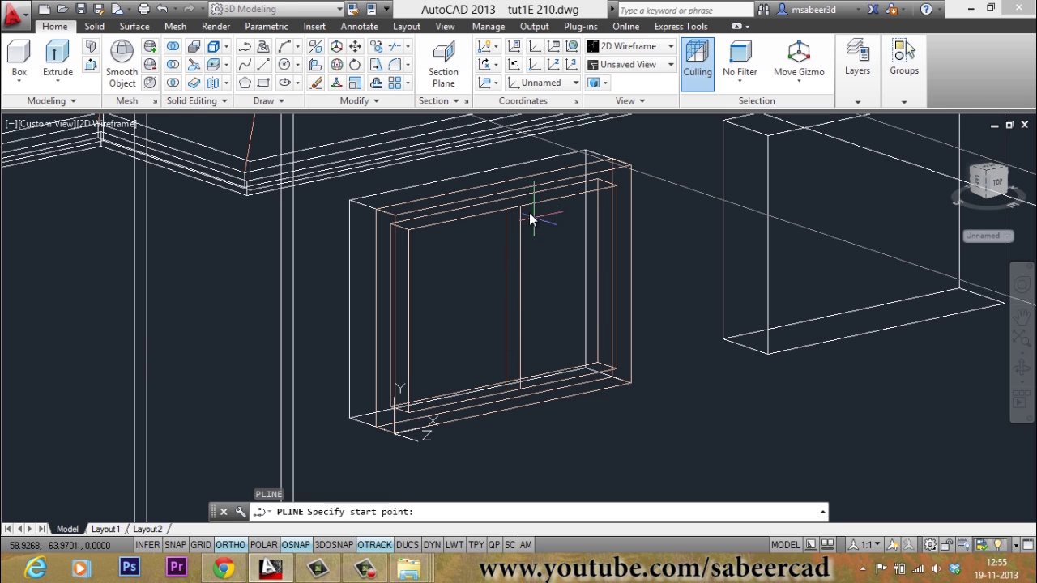
left_click(521, 207)
left_click(538, 271)
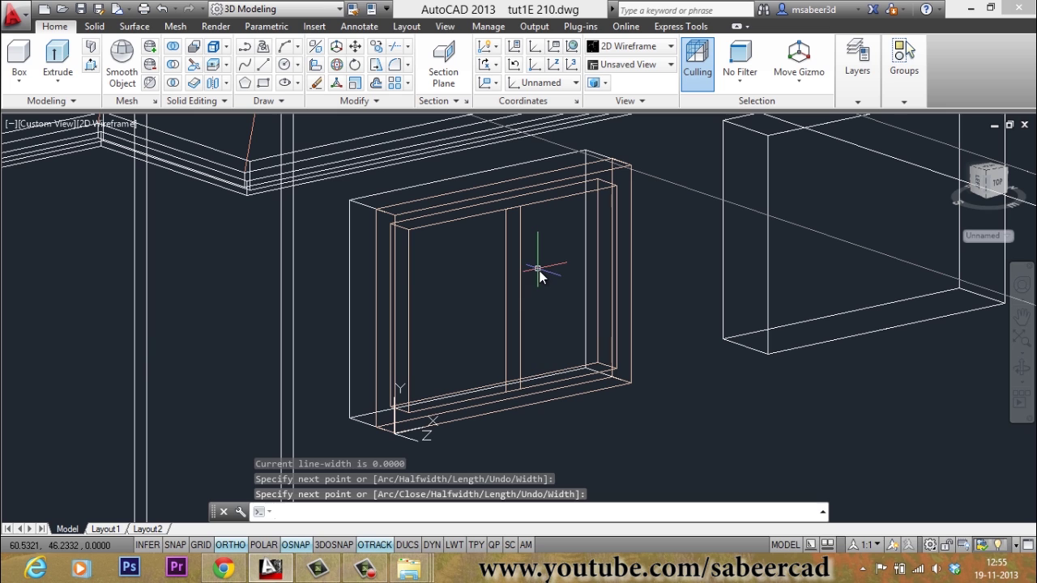
key("Return")
key("Return")
left_click(520, 391)
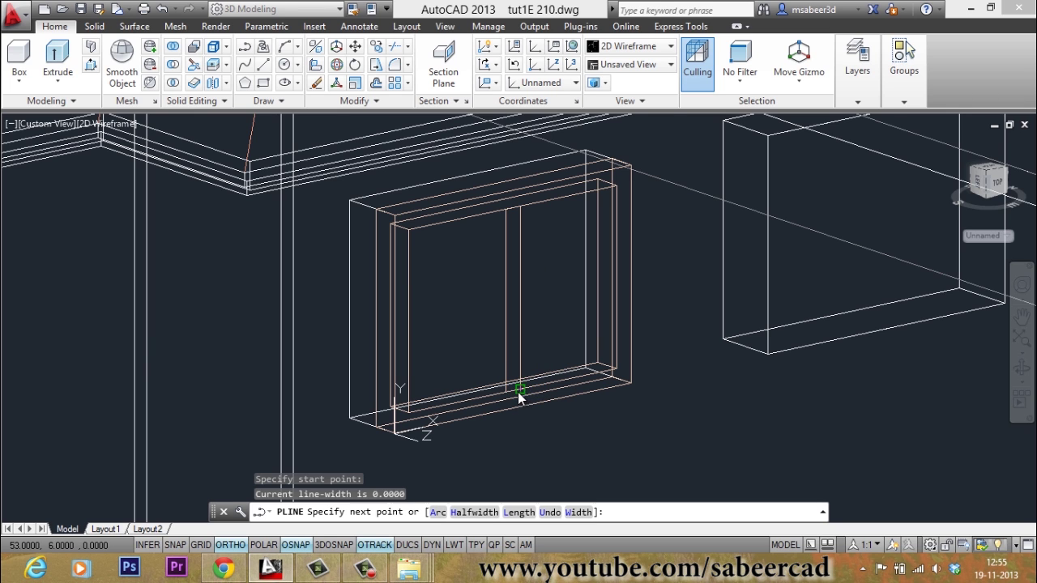
left_click(506, 394)
key("Return")
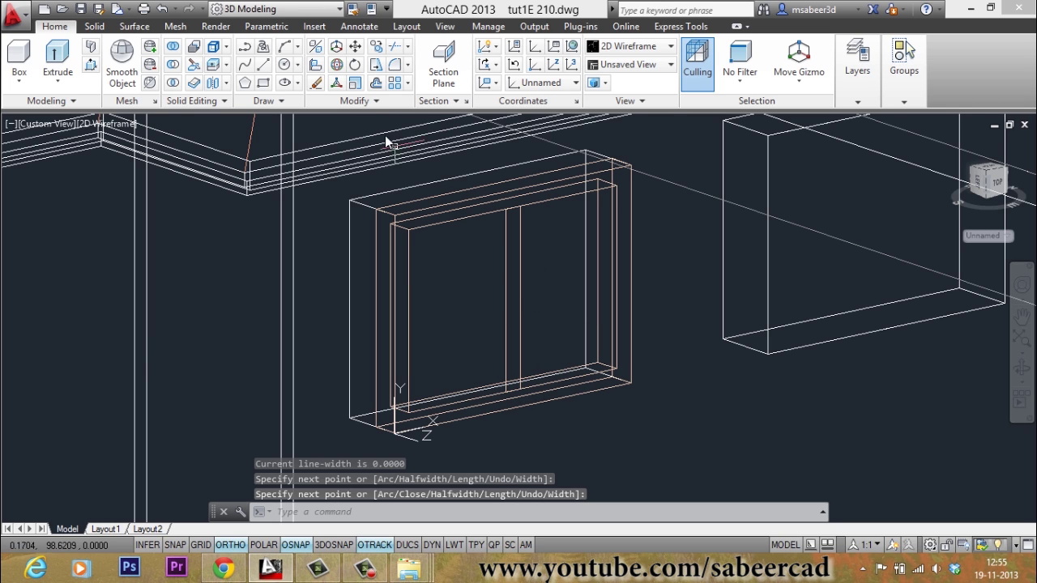
Join the mullion lines and caps into a single polyline.
left_click(374, 101)
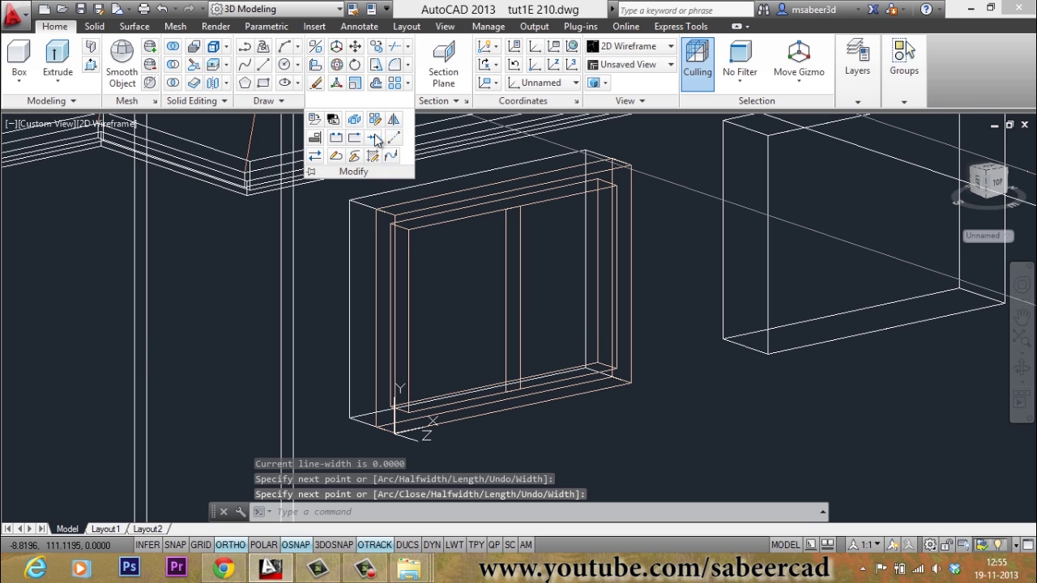
left_click(375, 139)
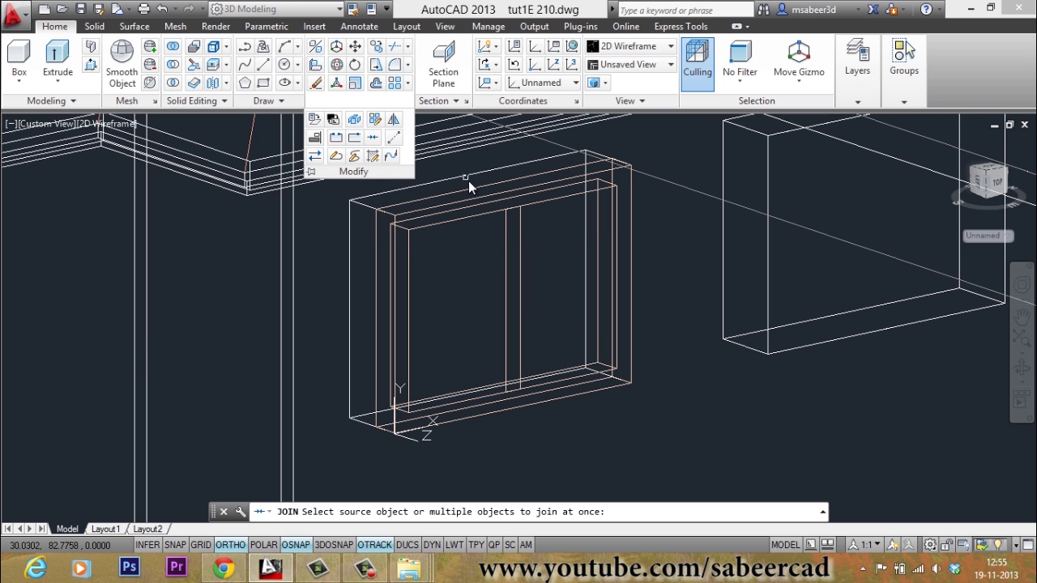
left_click(484, 158)
left_click(543, 422)
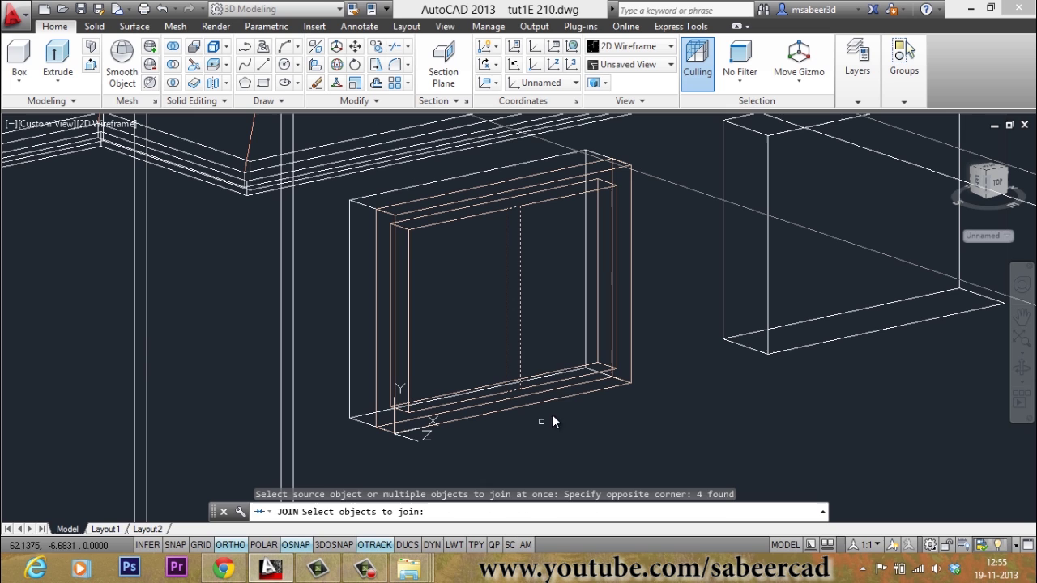
key("Return")
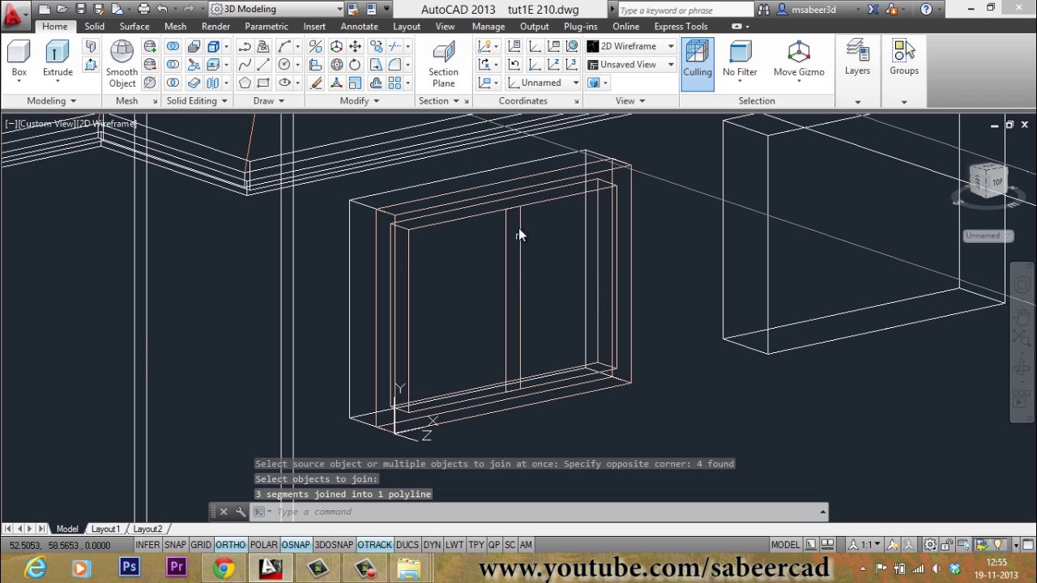
mouse_move(523, 229)
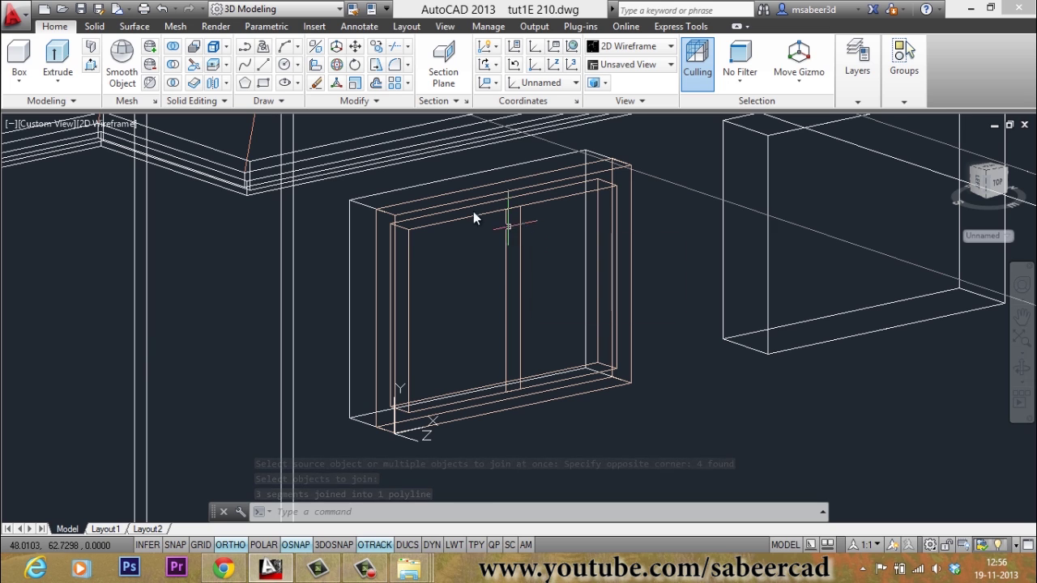
Extrude the middle mullion profile by -10 into a solid vertical divider.
left_click(57, 78)
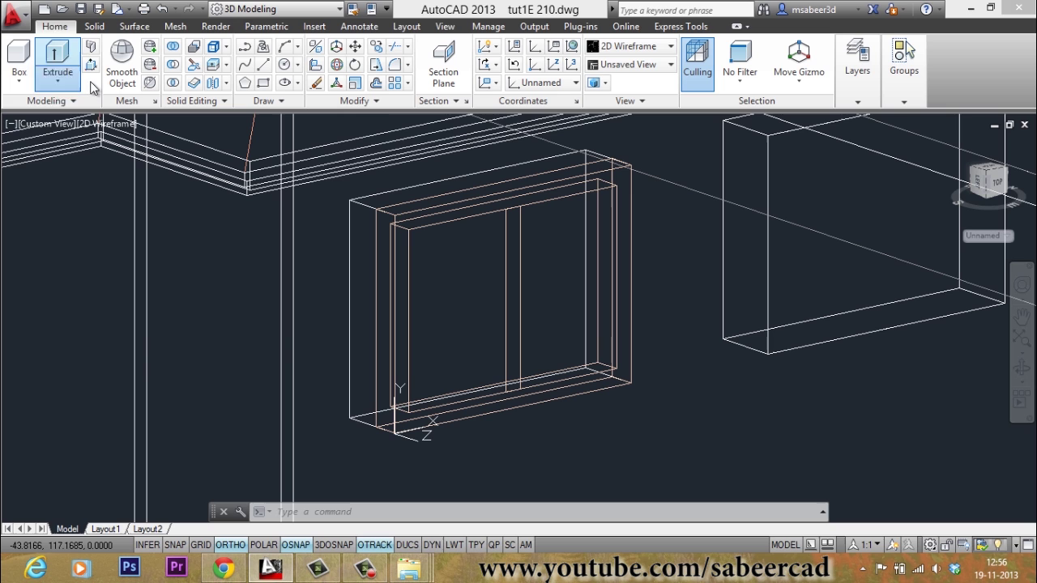
left_click(59, 65)
left_click(63, 81)
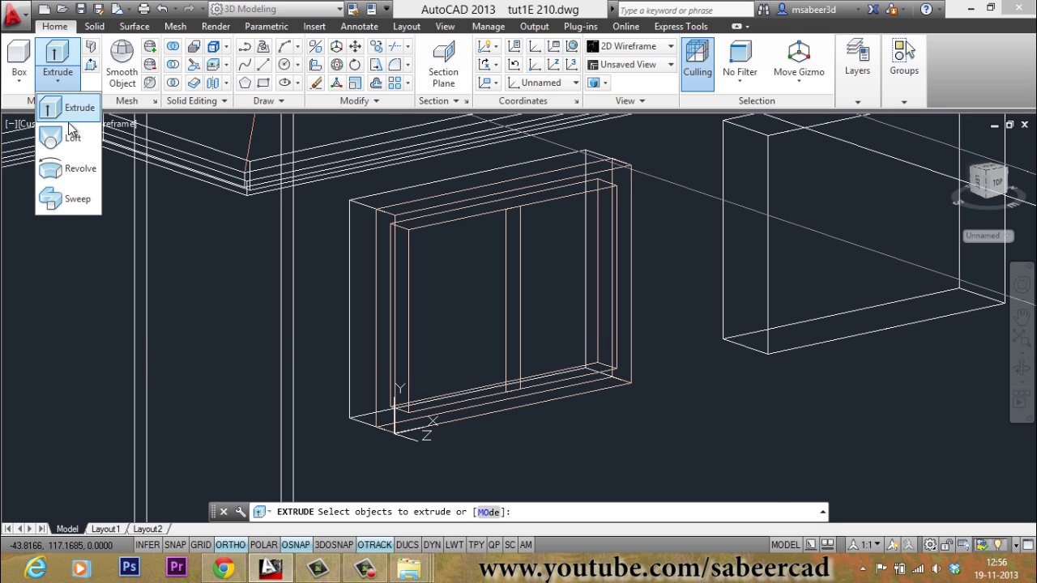
left_click(72, 108)
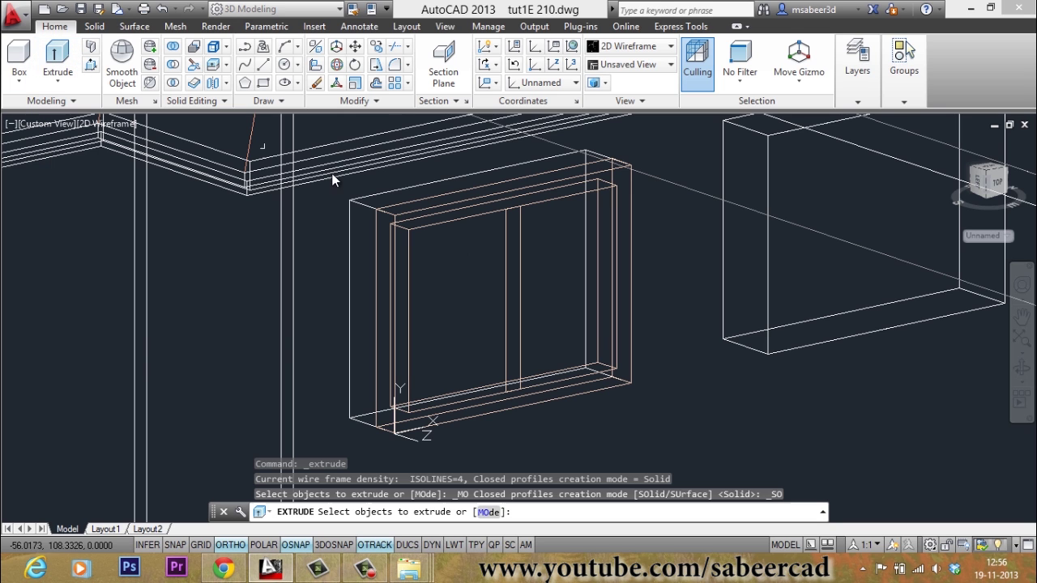
left_click(505, 280)
key("Return")
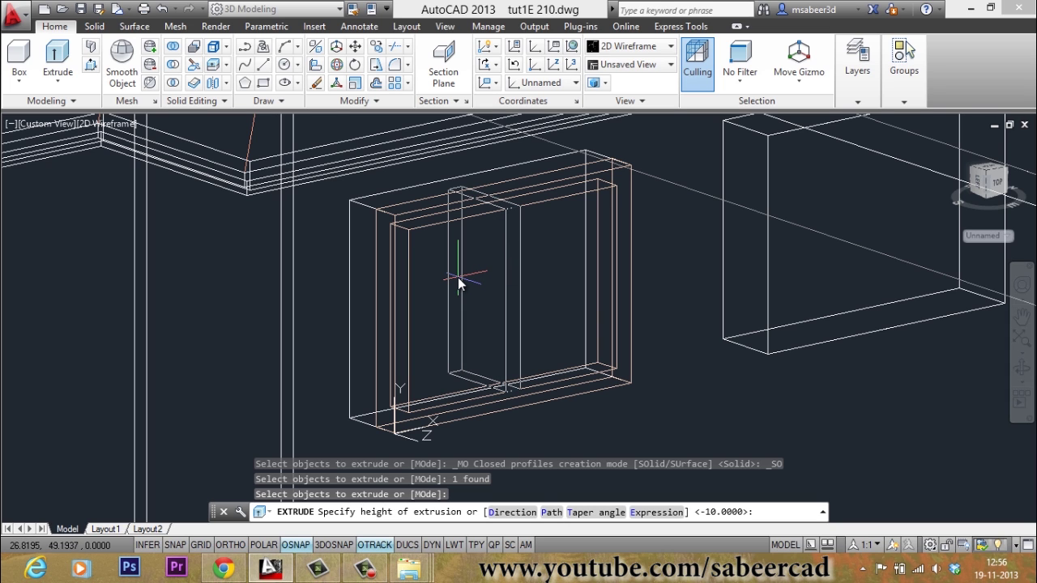
key("Return")
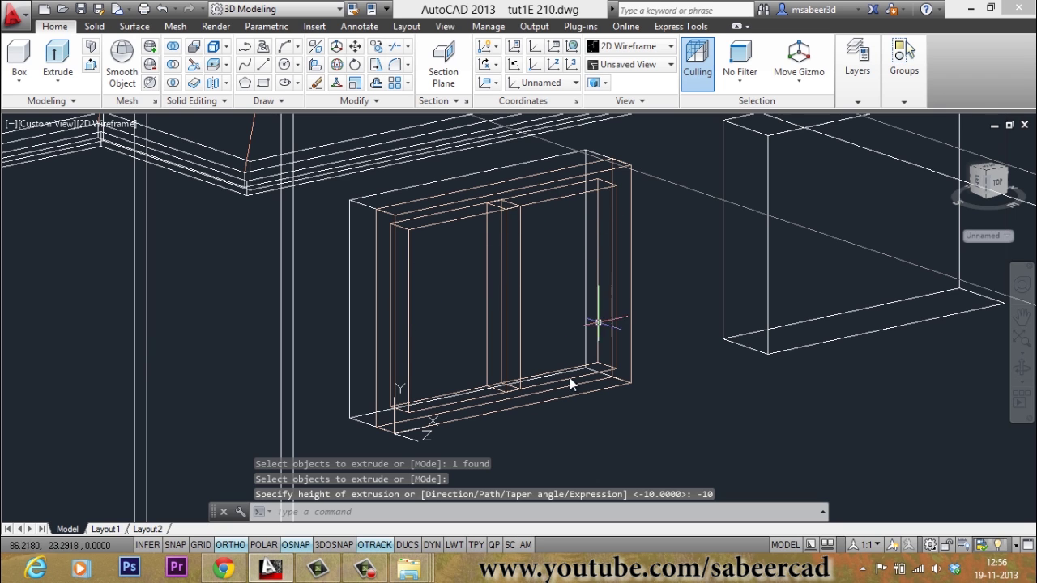
Union the window frame and middle divider into one solid, then switch to Realistic visual style.
left_click(174, 49)
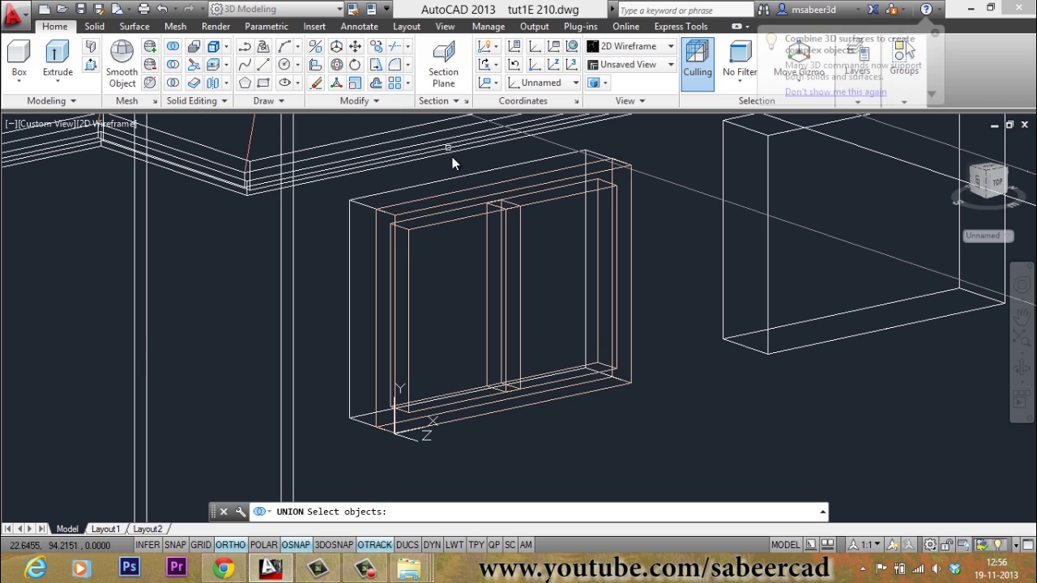
left_click(565, 200)
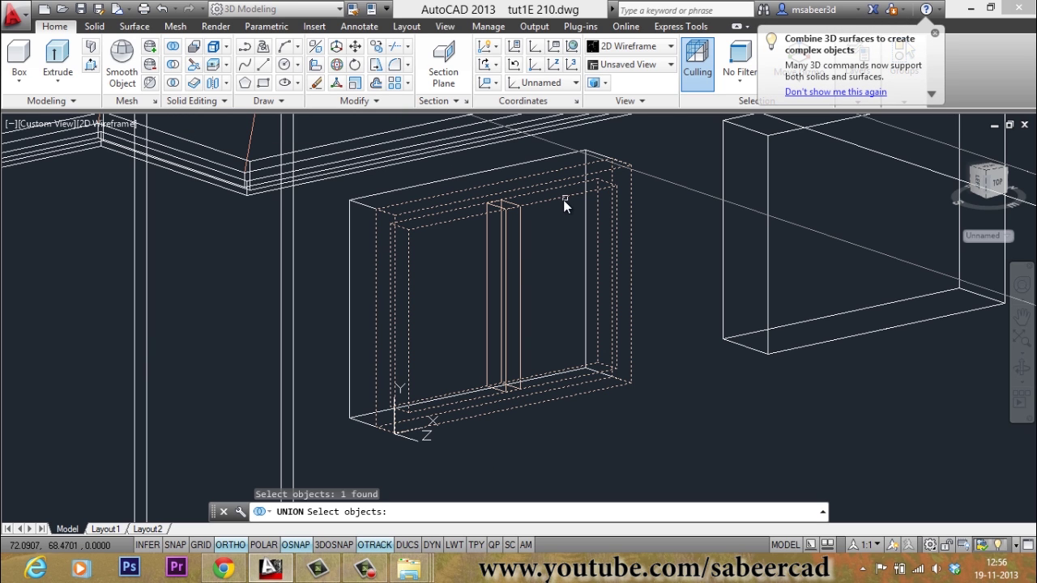
left_click(521, 248)
key("Return")
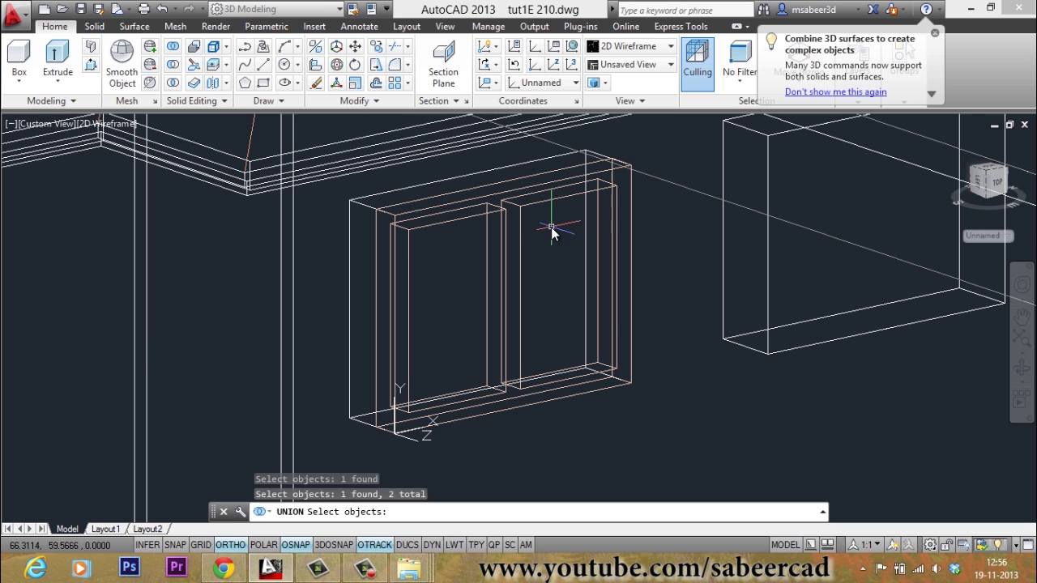
left_click(109, 123)
left_click(162, 214)
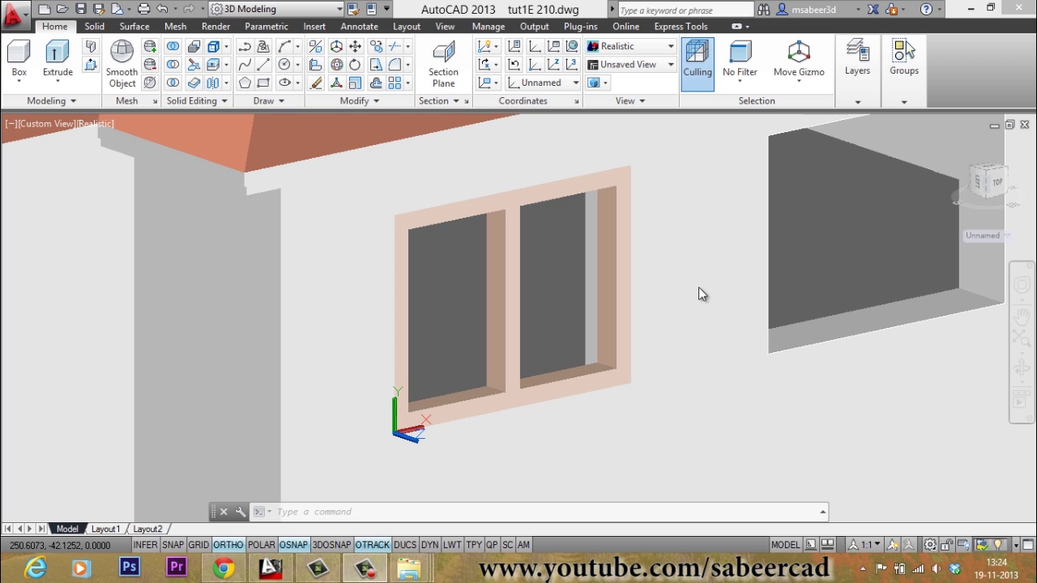
Switch back to 2D Wireframe and make 3D WINDOW GLASS the current layer.
left_click(88, 124)
left_click(132, 168)
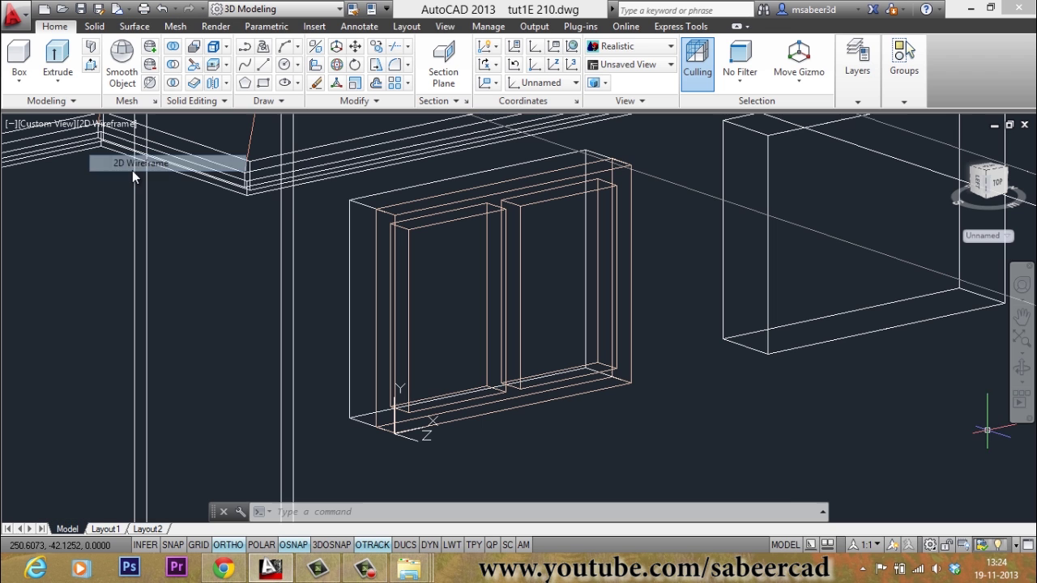
left_click(857, 65)
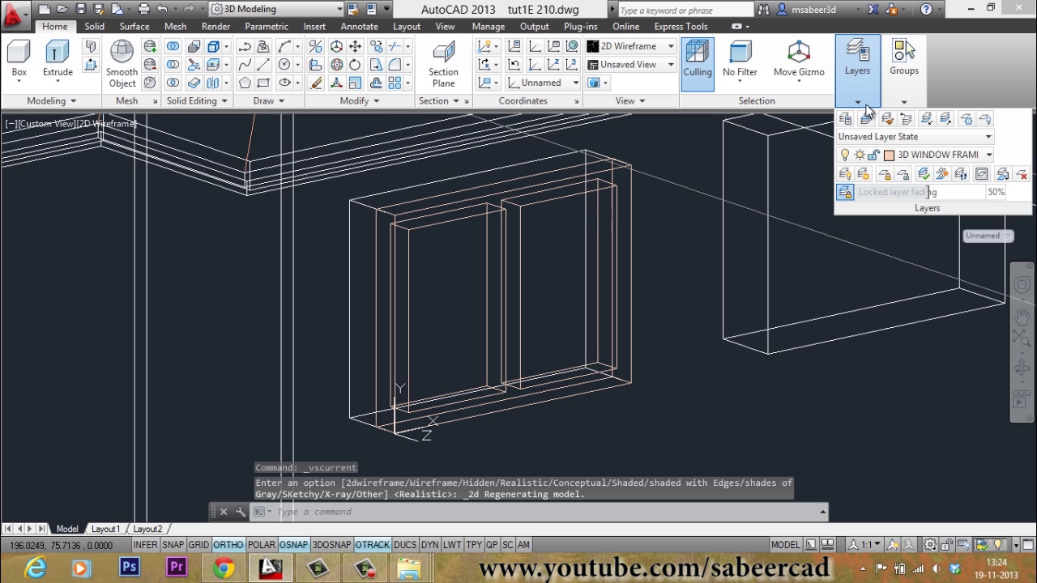
left_click(918, 155)
left_click(923, 208)
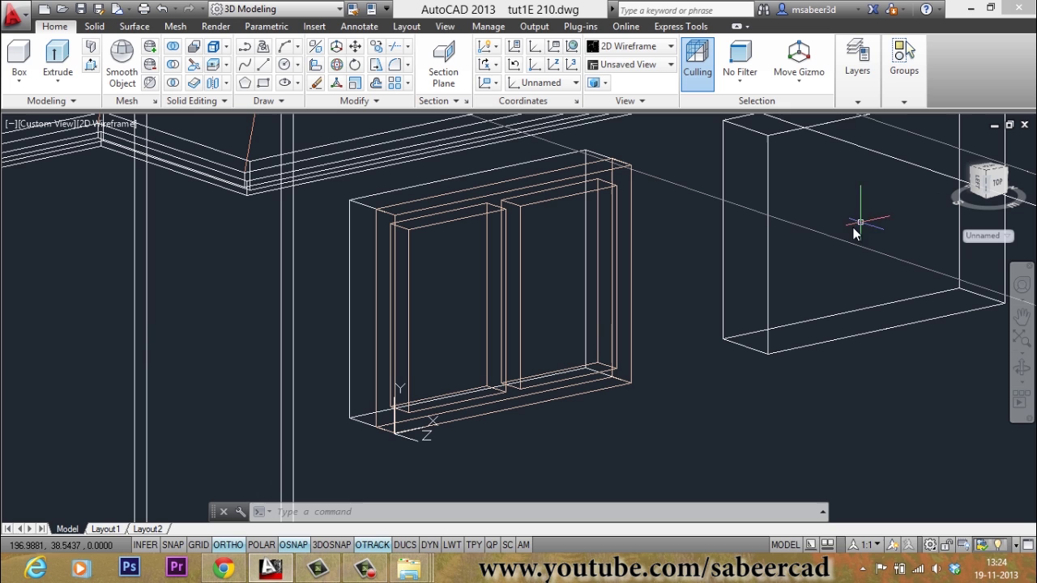
left_click(662, 330)
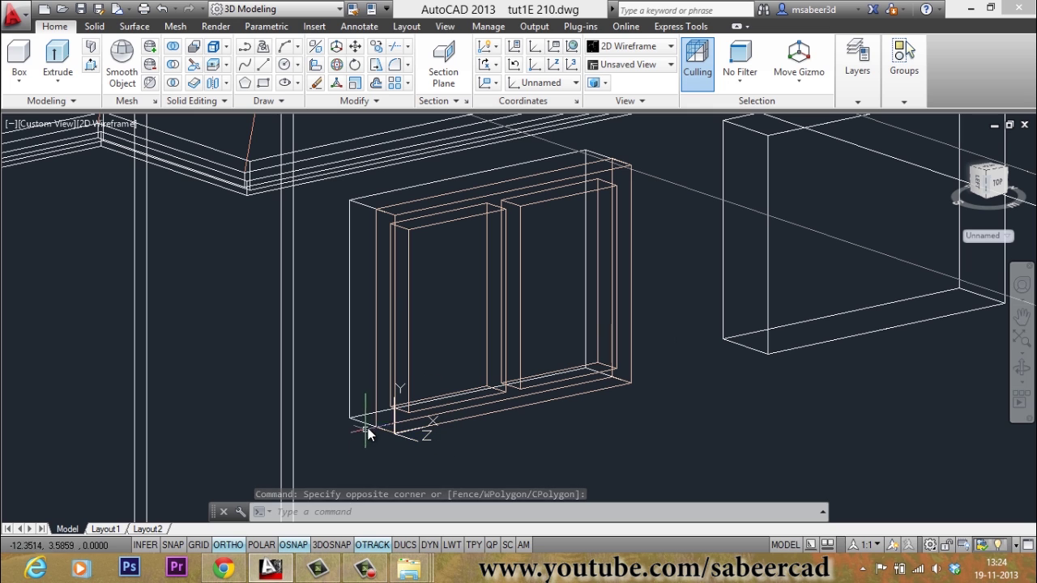
key("Escape")
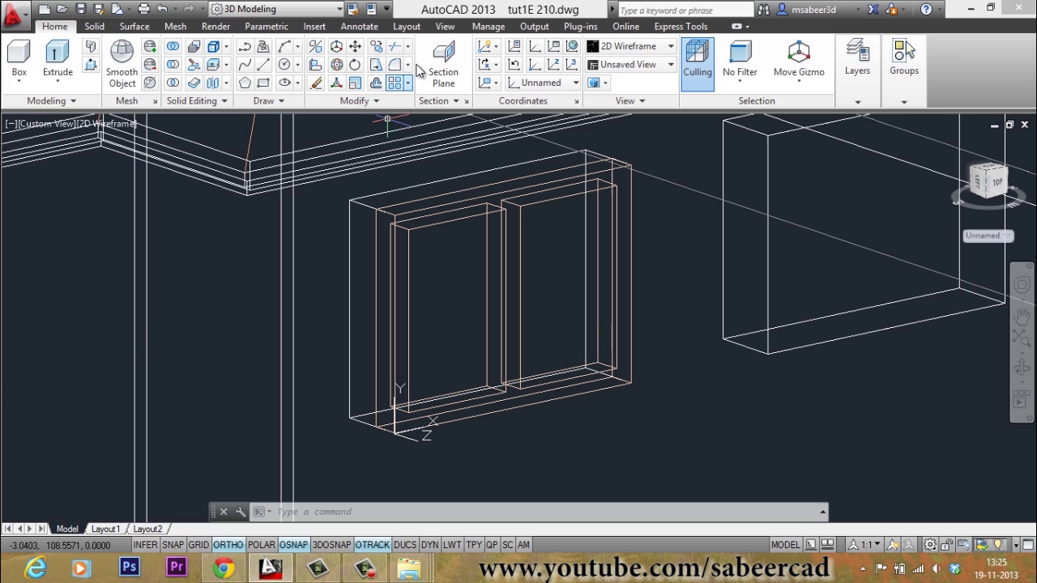
Define a 3-point UCS with its origin at the window frame's lower front corner.
left_click(446, 28)
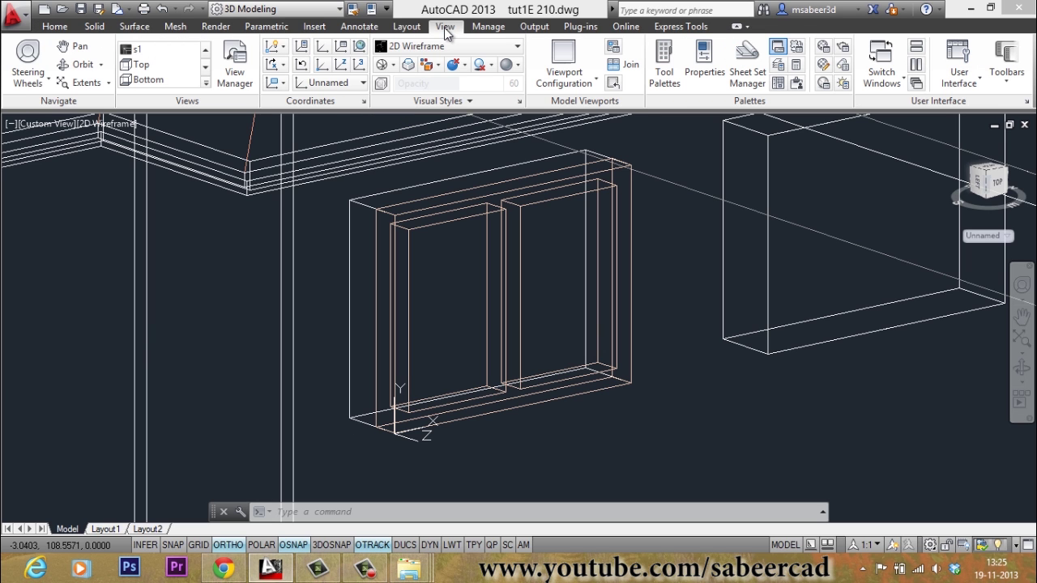
left_click(359, 64)
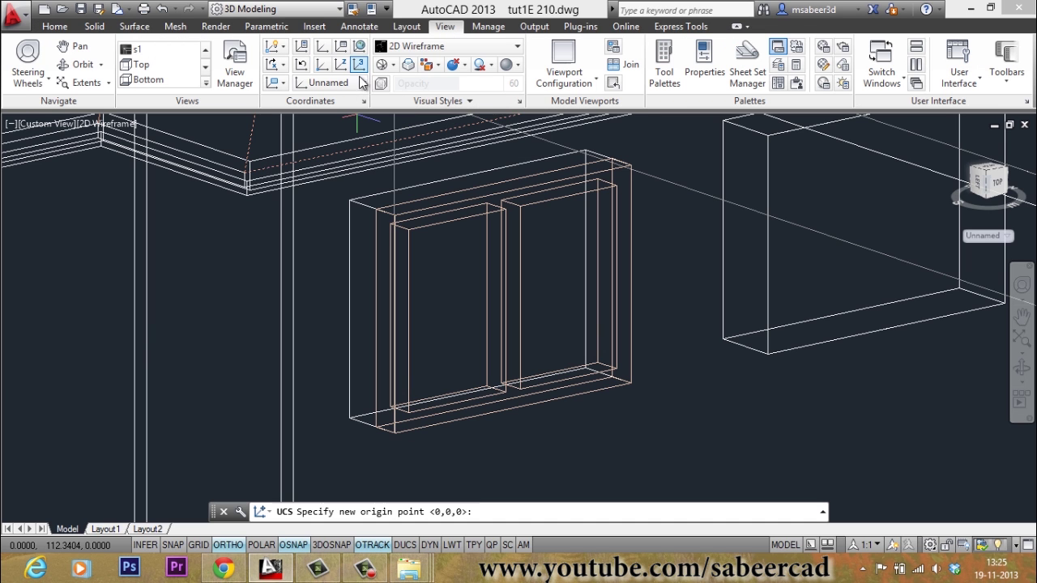
left_click(346, 429)
left_click(390, 437)
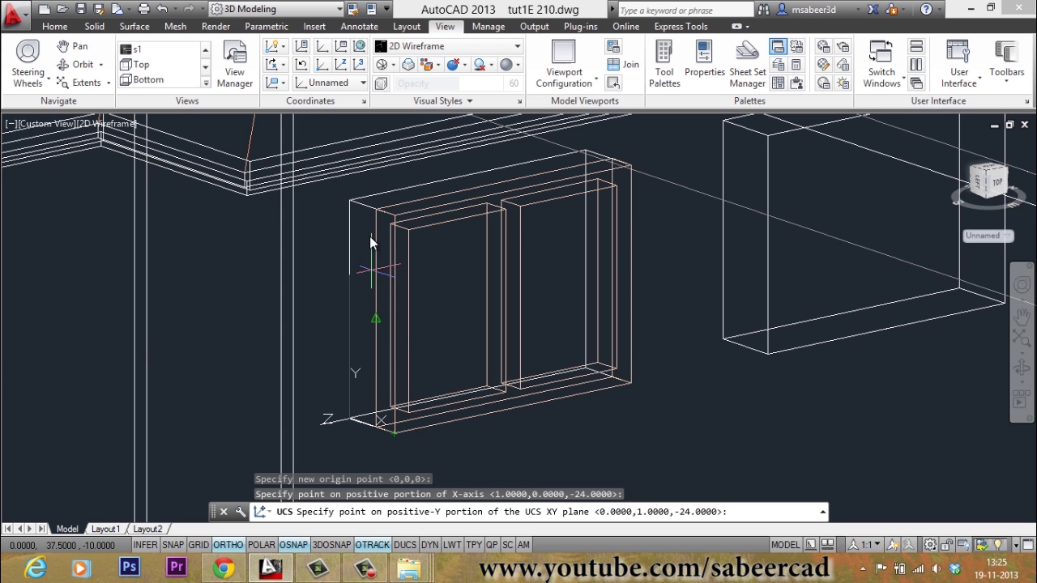
left_click(360, 203)
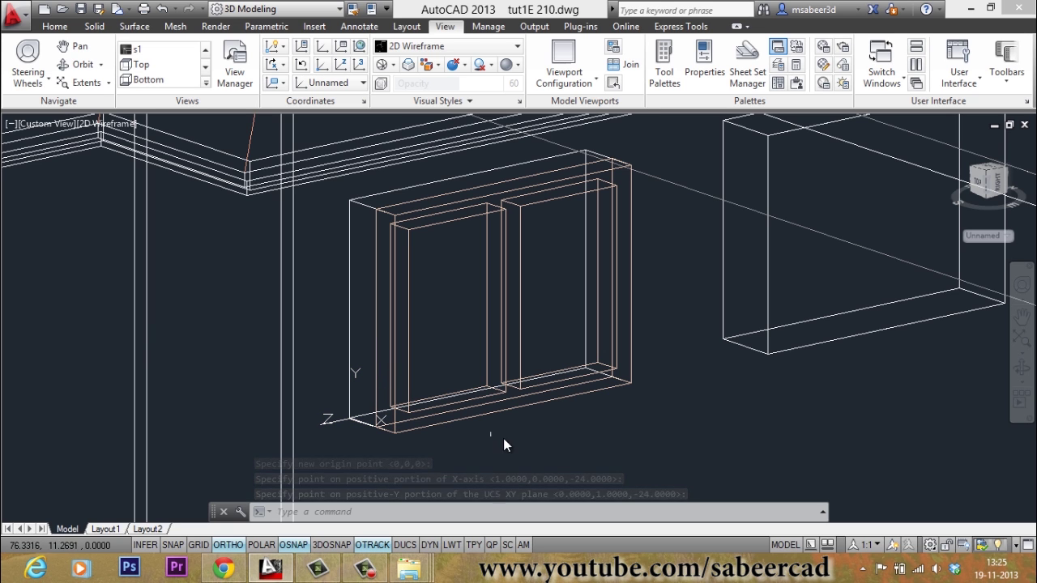
scroll(260, 88, "up", 9)
Draw a 12 by 1 rectangle beside the window frame using the Dimensions option.
left_click(261, 86)
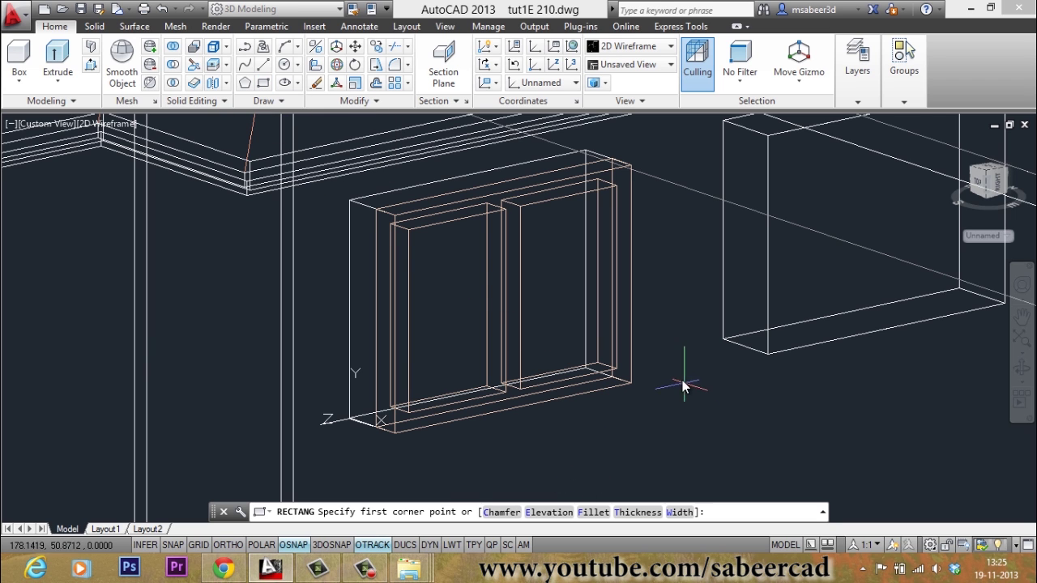
left_click(661, 404)
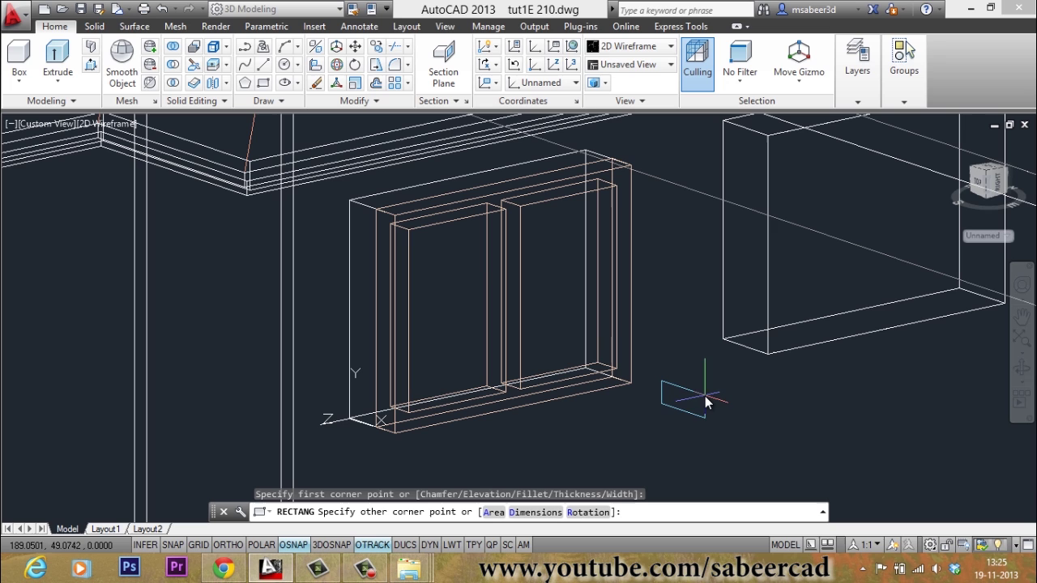
left_click(535, 511)
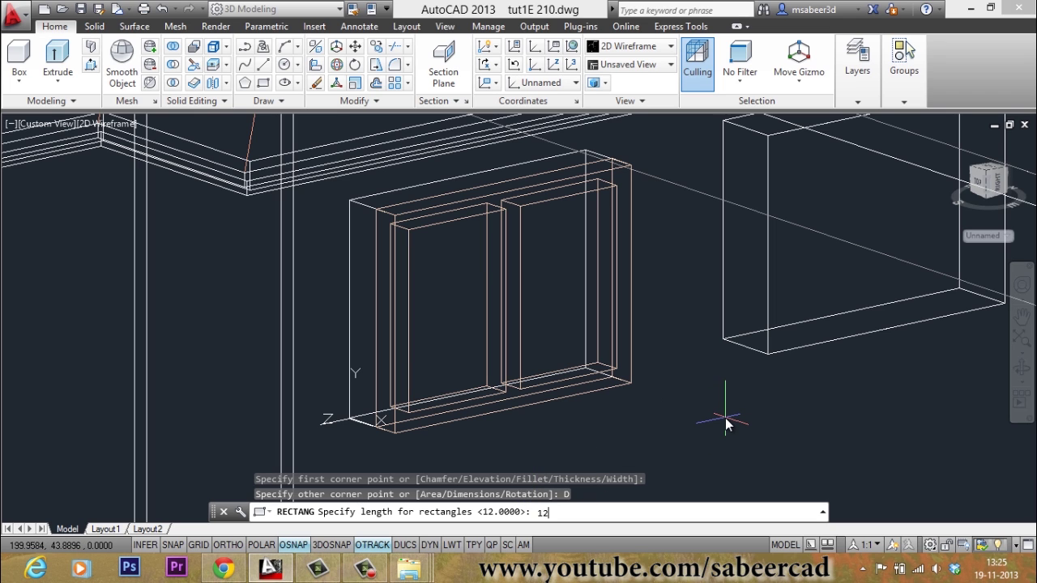
type("12")
key("Return")
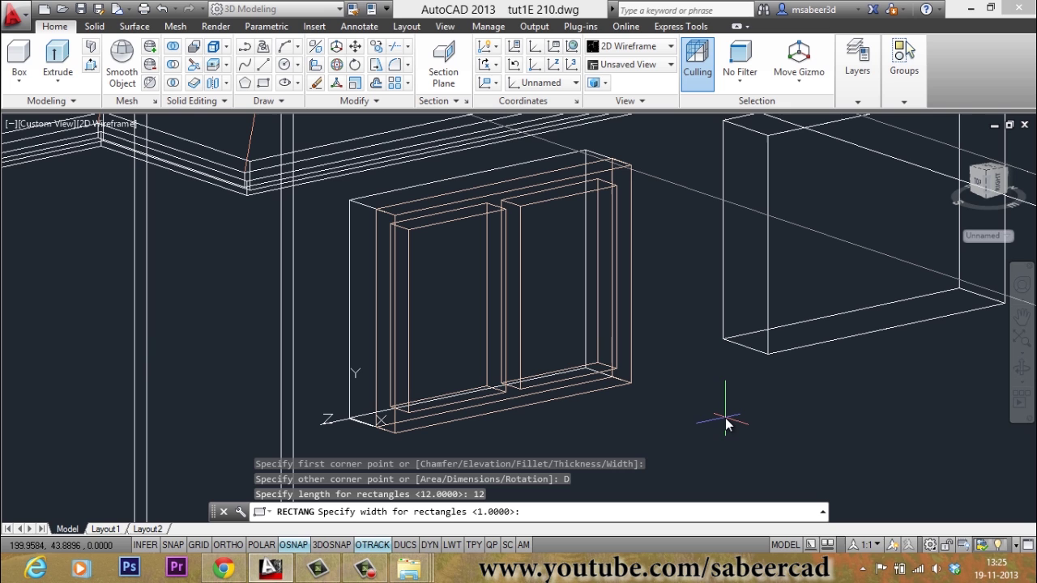
type("1")
key("Return")
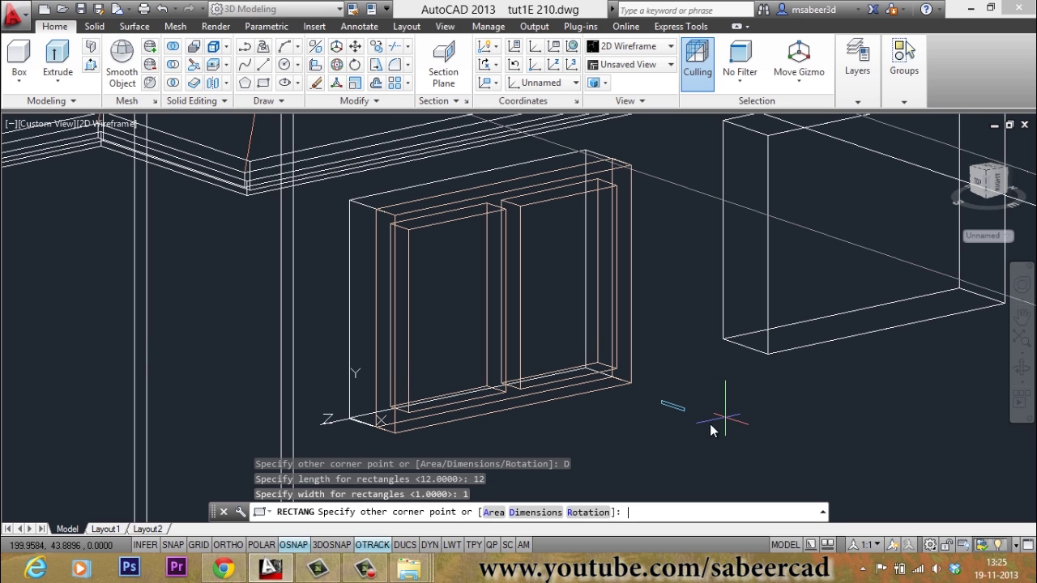
scroll(679, 427, "up", 5)
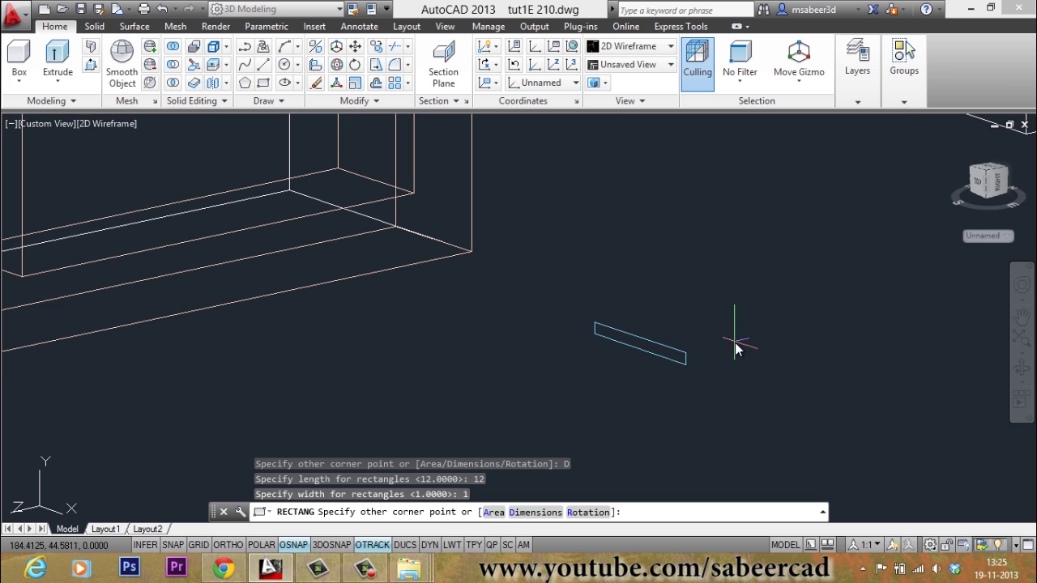
left_click(707, 344)
scroll(731, 398, "down", 4)
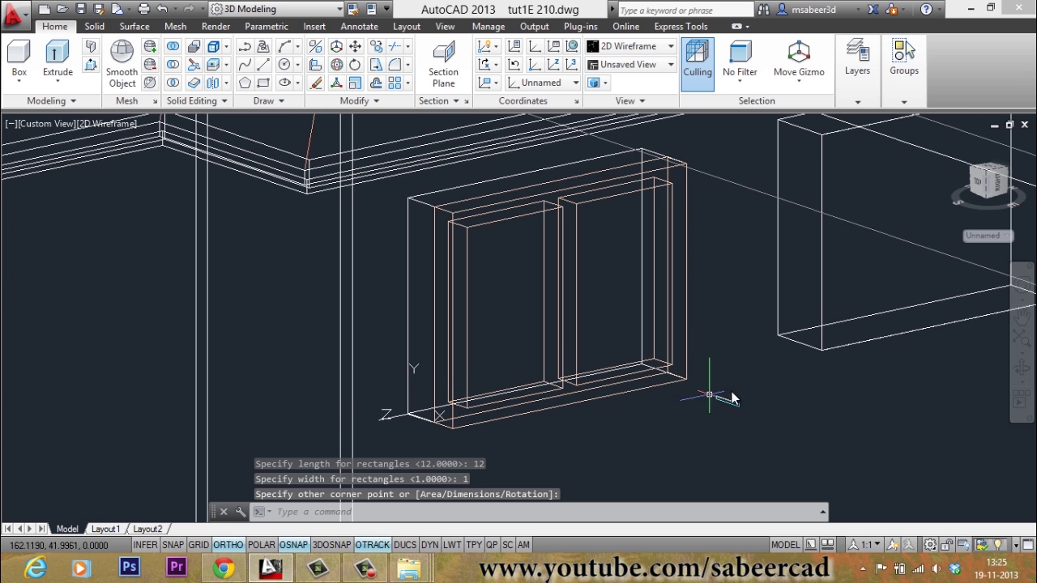
scroll(733, 384, "up", 2)
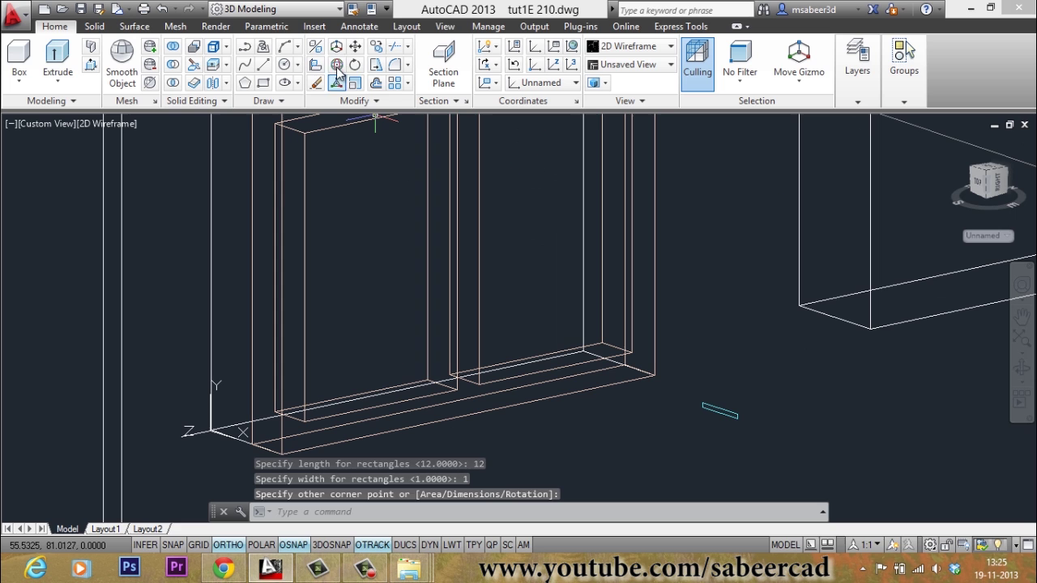
Move the small 12 by 1 rectangle up to the beam corner.
left_click(354, 48)
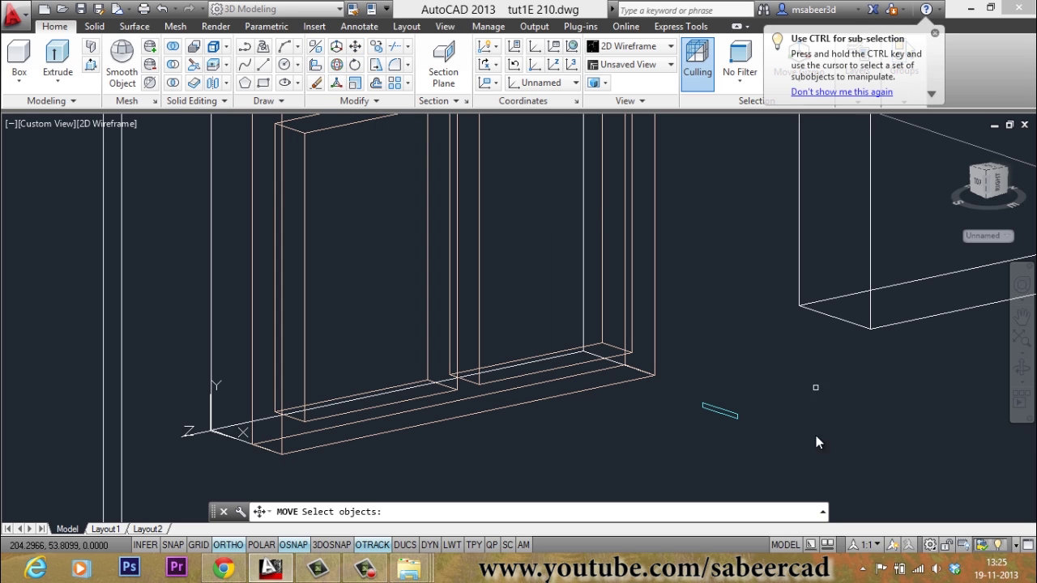
left_click(694, 398)
left_click(689, 407)
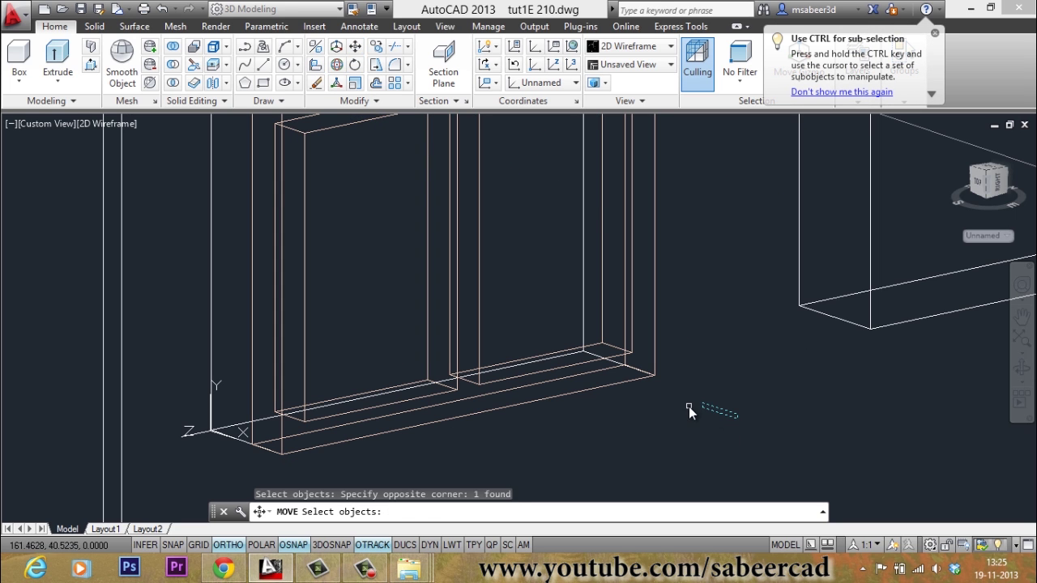
key("Return")
scroll(701, 405, "up", 3)
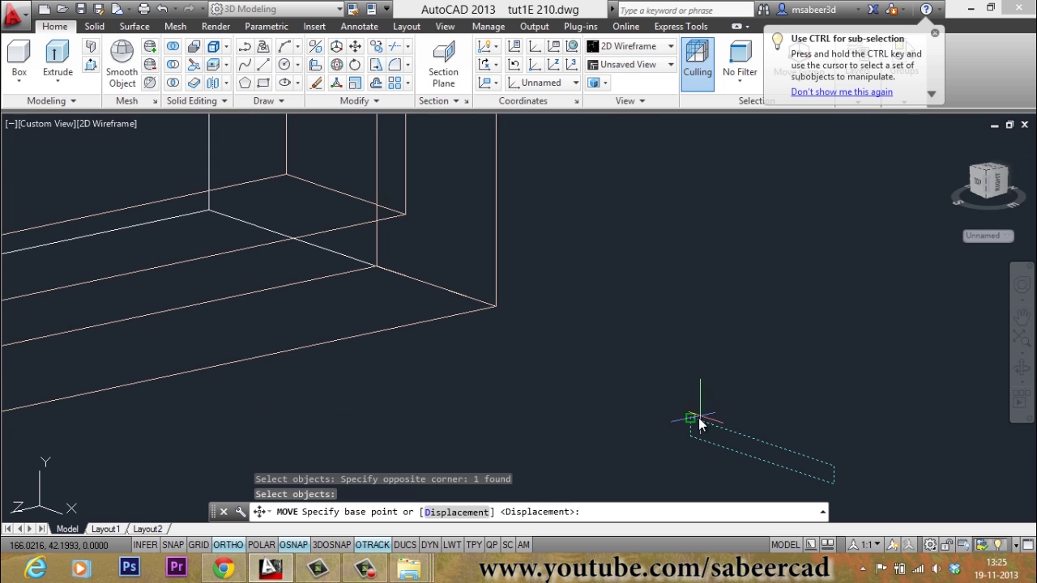
left_click(699, 417)
scroll(774, 440, "down", 5)
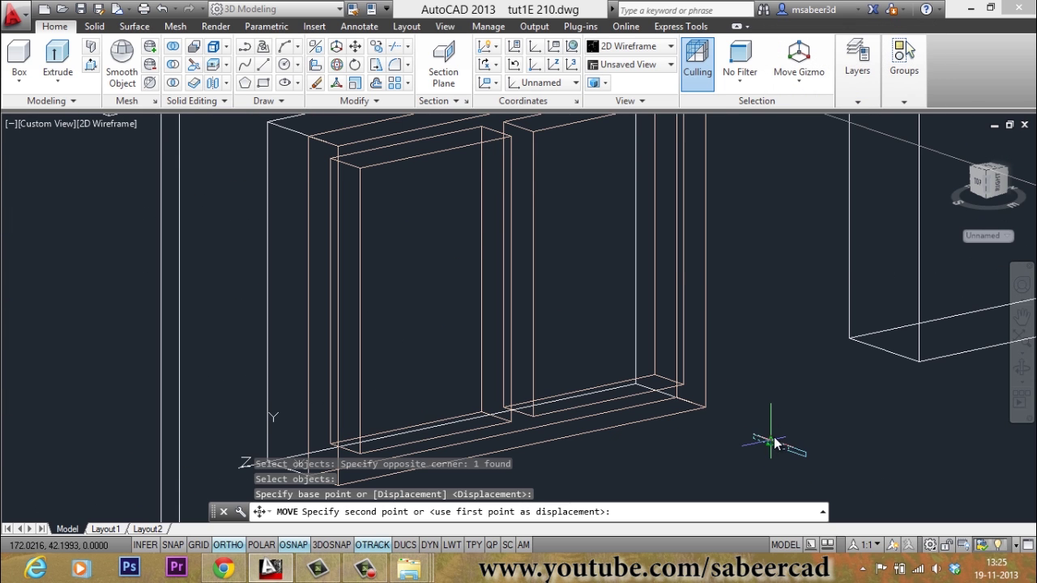
scroll(701, 381, "down", 2)
scroll(671, 204, "up", 5)
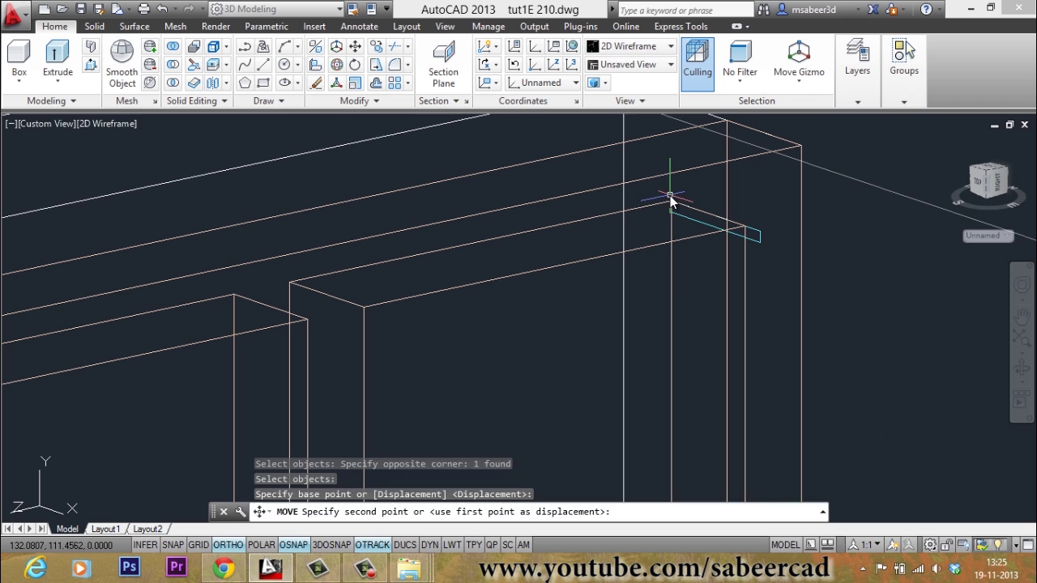
left_click(670, 197)
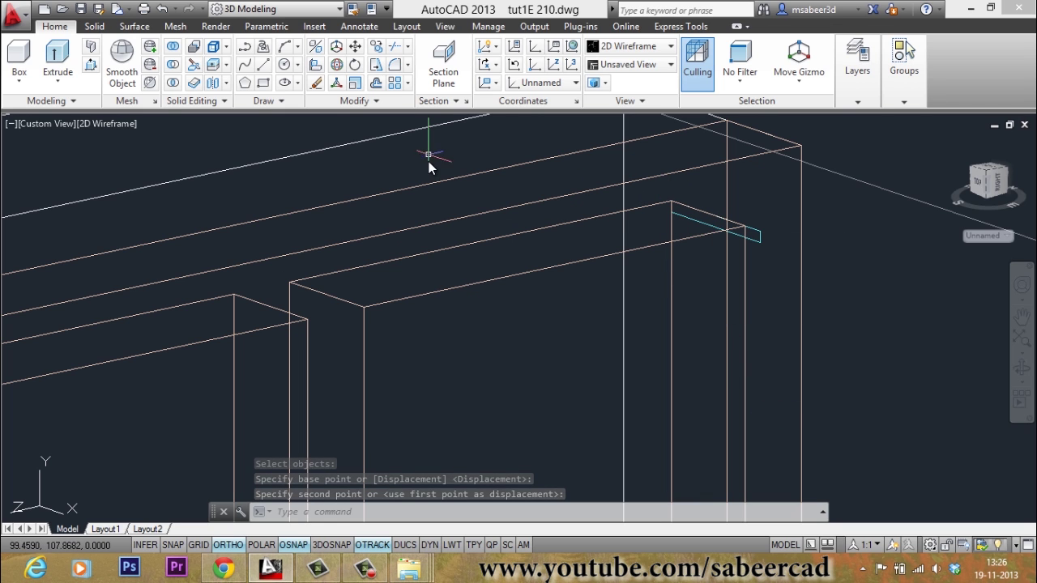
Rotate the slat profile -35 degrees about its top corner.
left_click(355, 66)
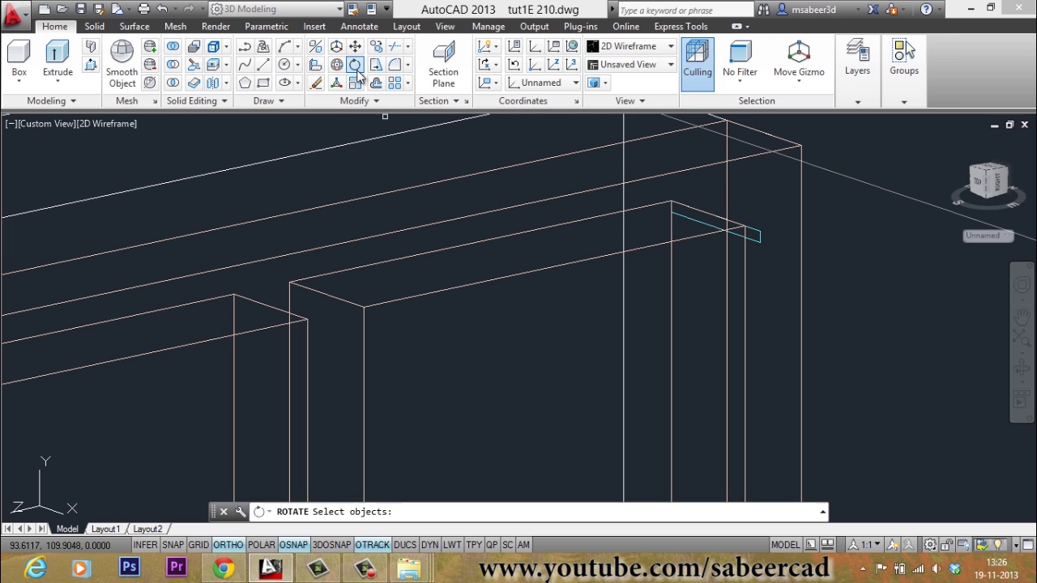
left_click(695, 226)
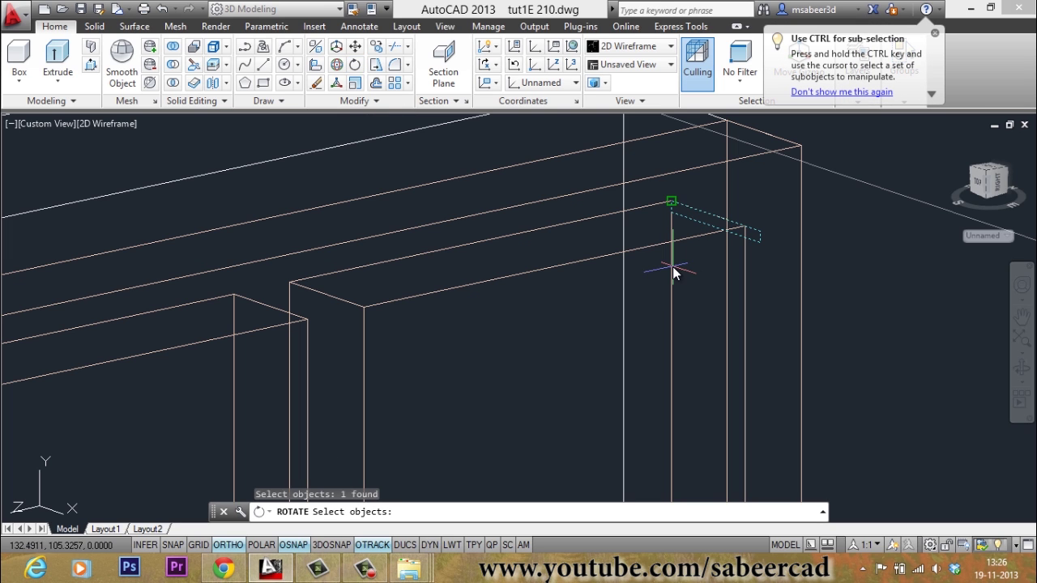
key("Return")
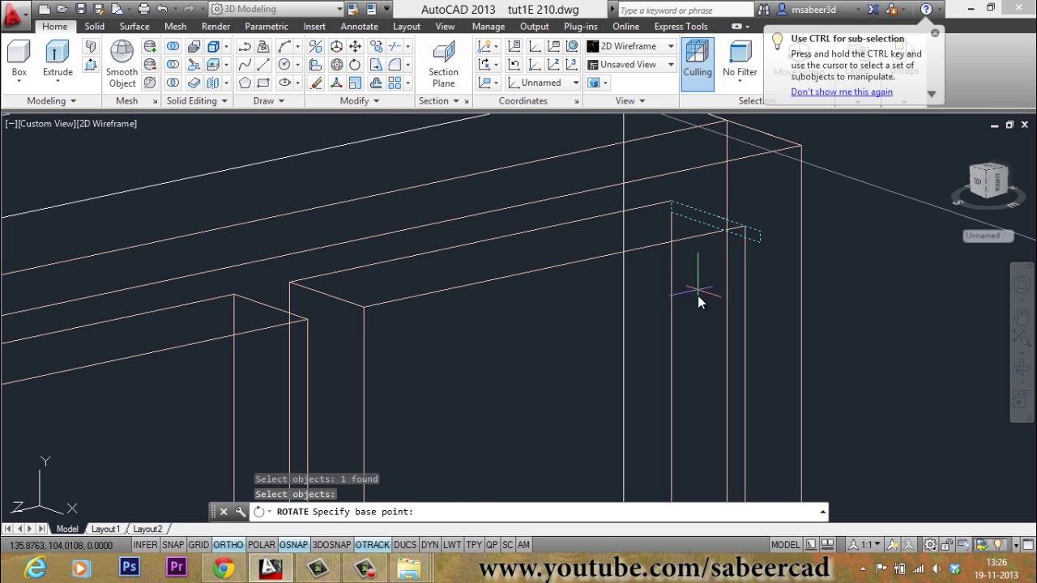
left_click(671, 200)
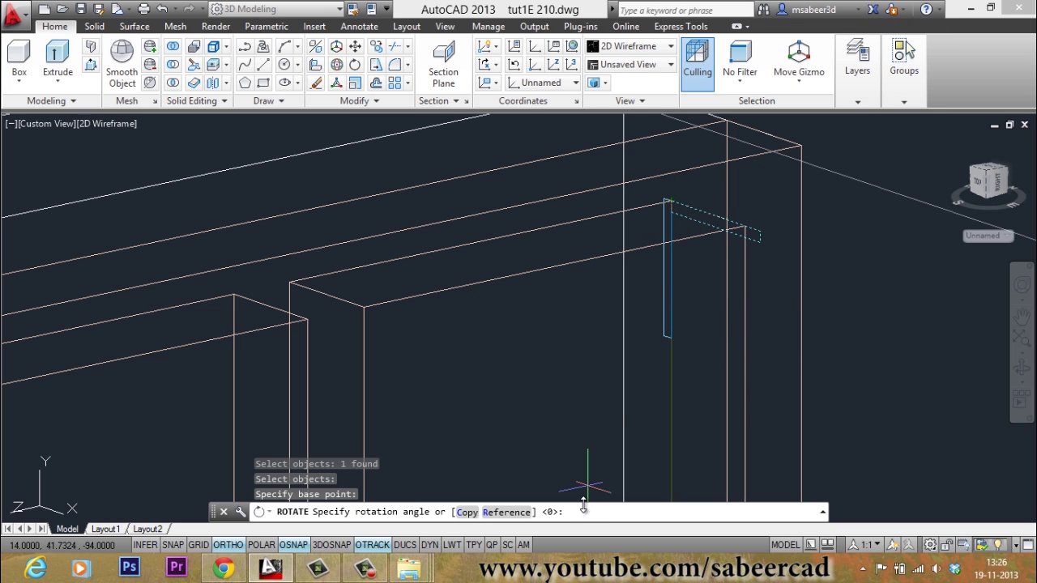
type("-35")
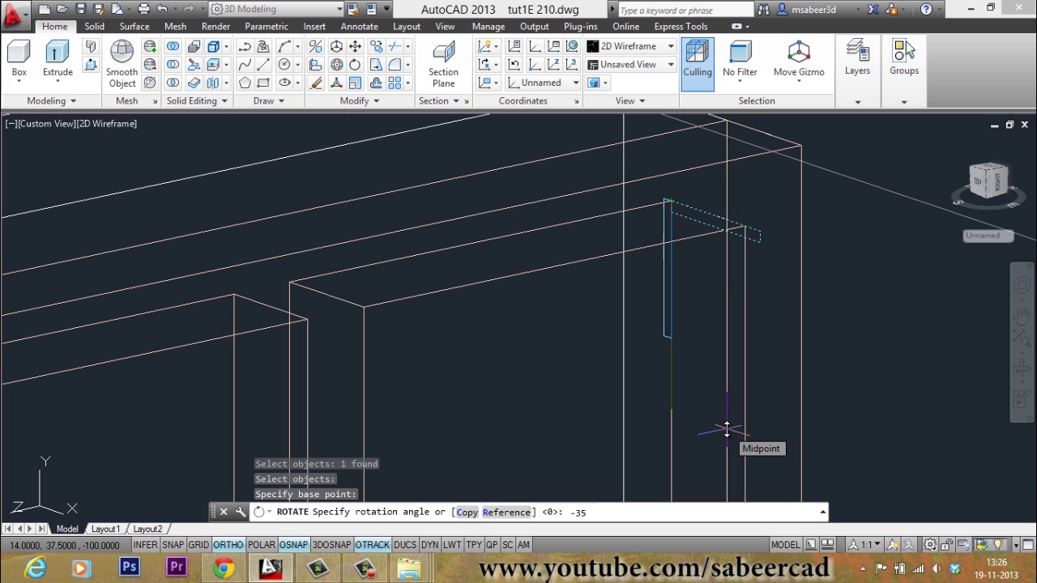
key("Return")
scroll(600, 275, "down", 2)
scroll(600, 275, "up", 2)
Extrude the tilted slat profile to the opening's far top corner, forming the first louver.
left_click(58, 77)
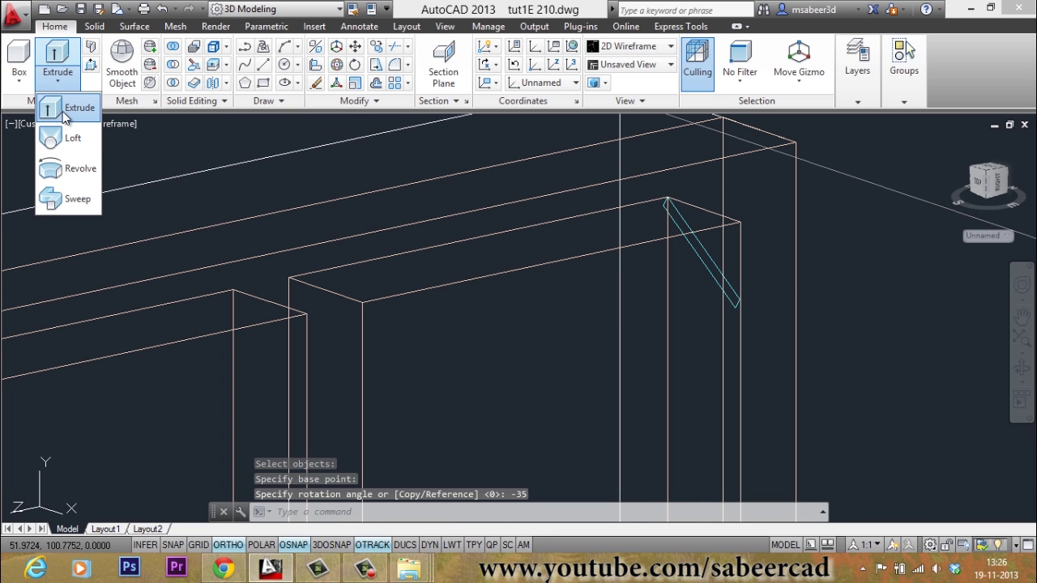
left_click(66, 108)
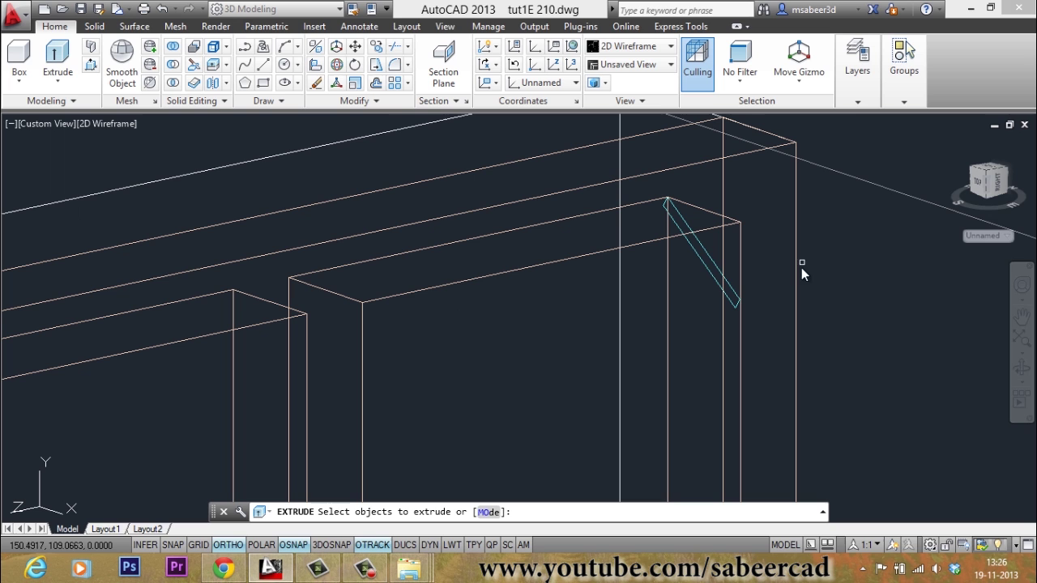
left_click(706, 257)
right_click(700, 257)
left_click(732, 268)
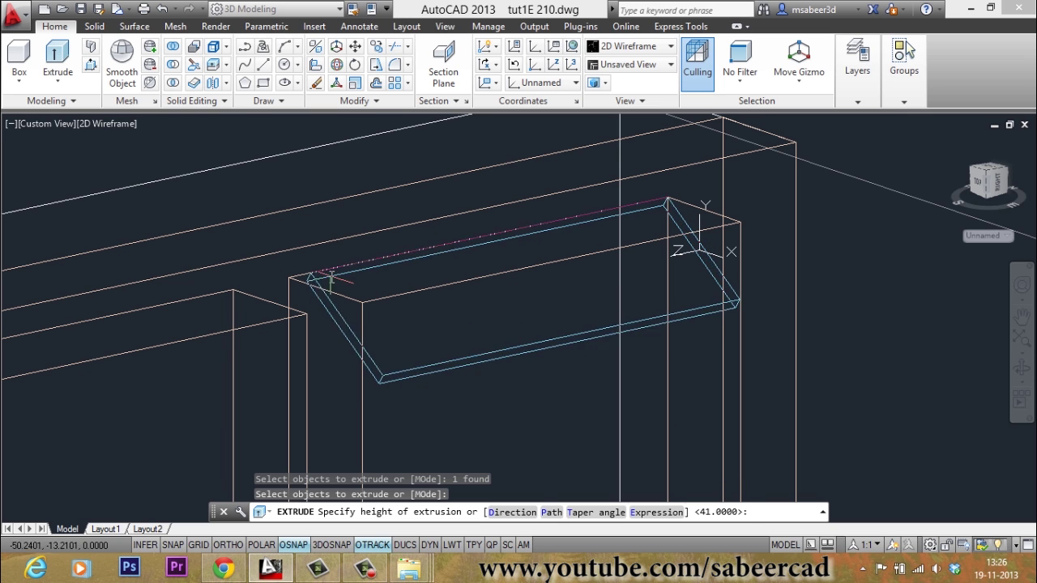
left_click(295, 277)
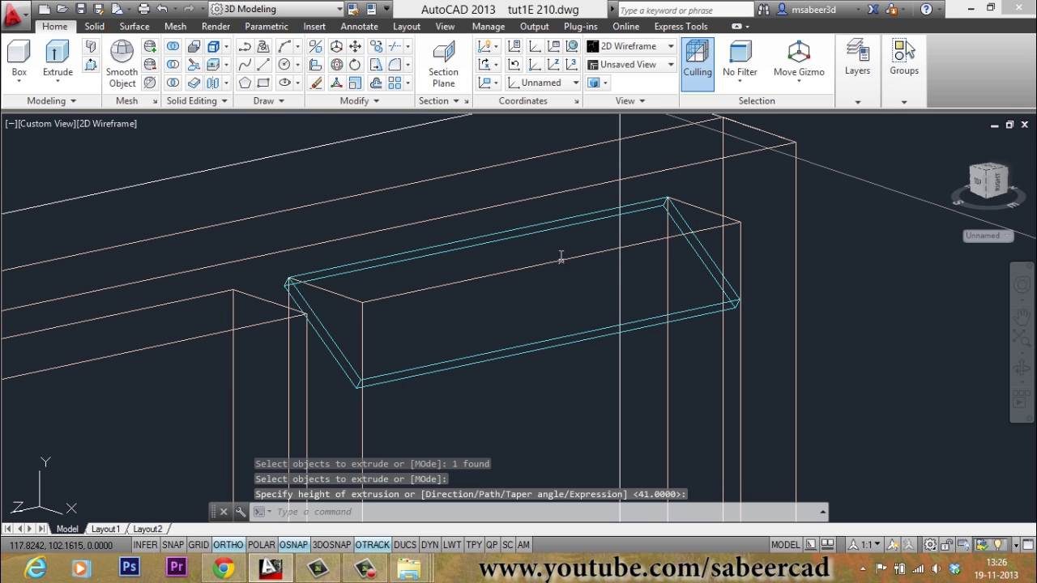
scroll(560, 259, "down", 5)
scroll(595, 259, "up", 3)
scroll(596, 288, "down", 3)
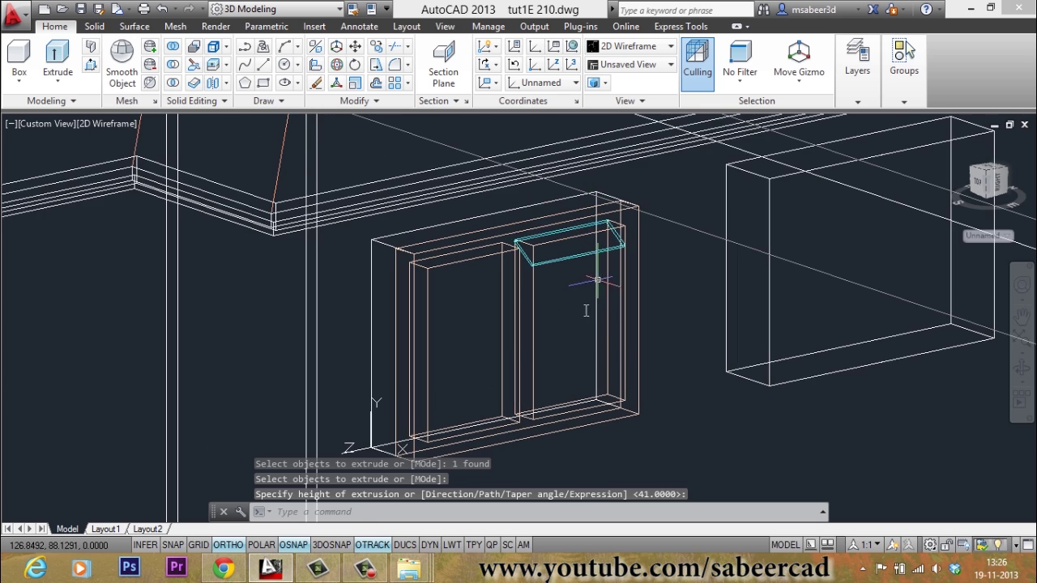
scroll(567, 243, "up", 3)
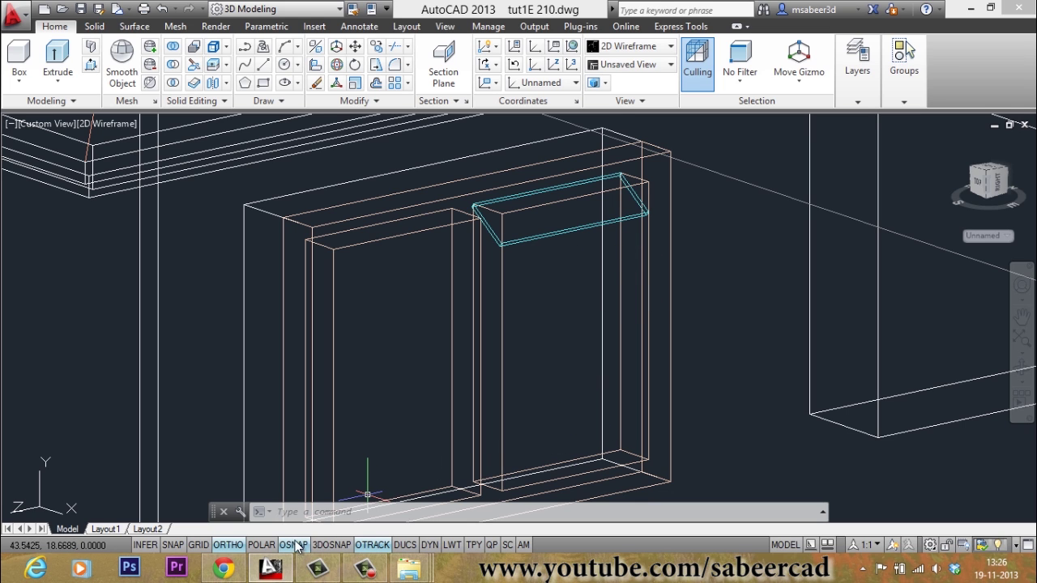
Open the ARRAYCLASSIC dialog and set 9 rows with a -7 row offset.
left_click(312, 510)
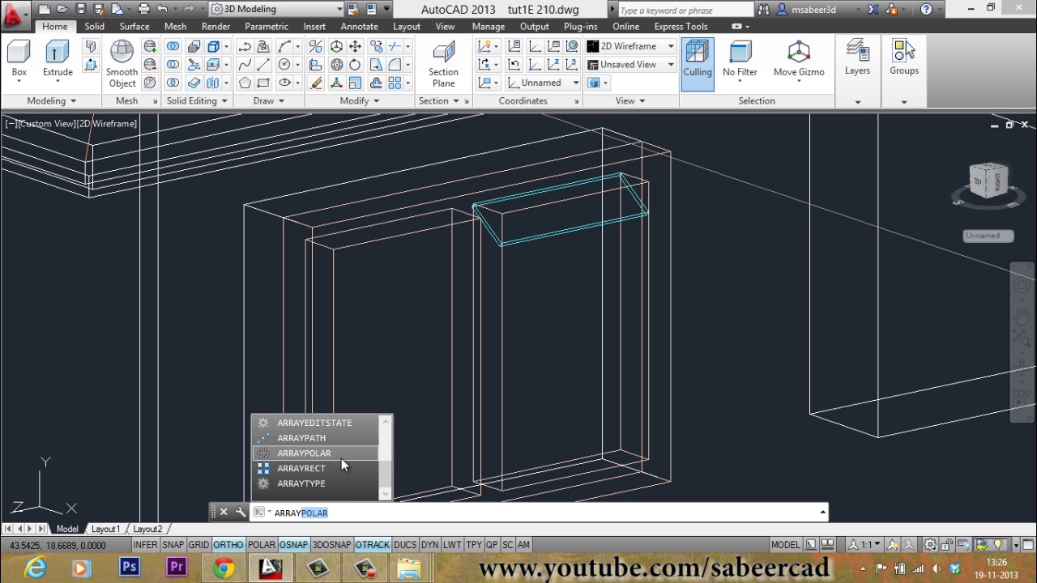
left_click(386, 423)
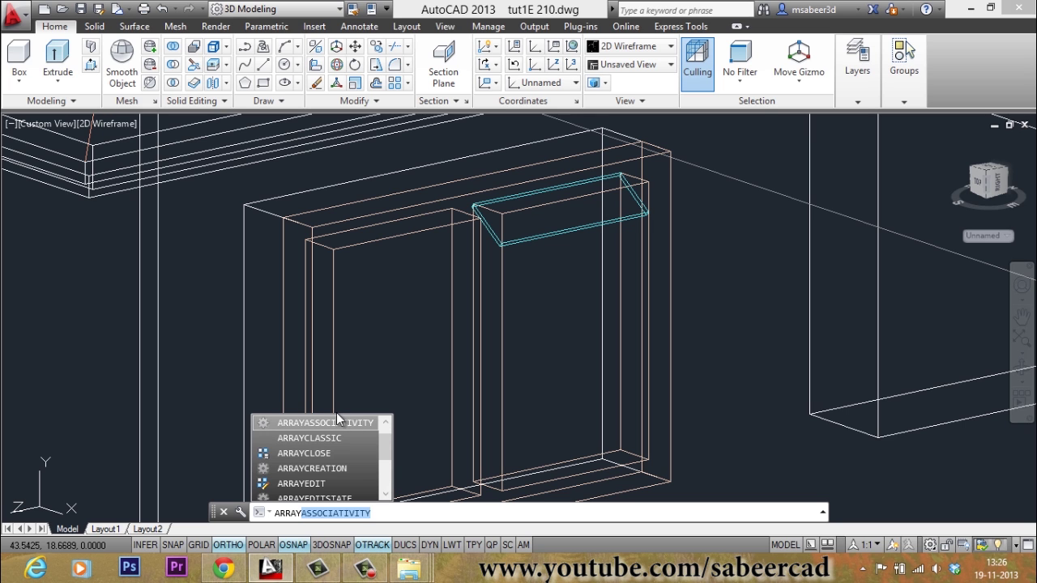
left_click(329, 438)
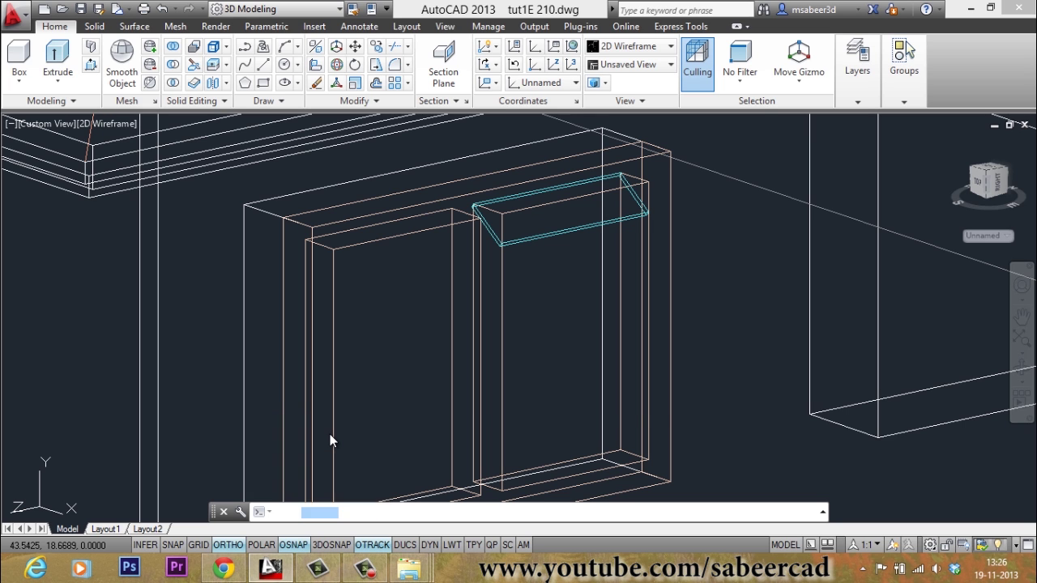
left_click_drag(478, 151, 814, 152)
double_click(751, 205)
type("9")
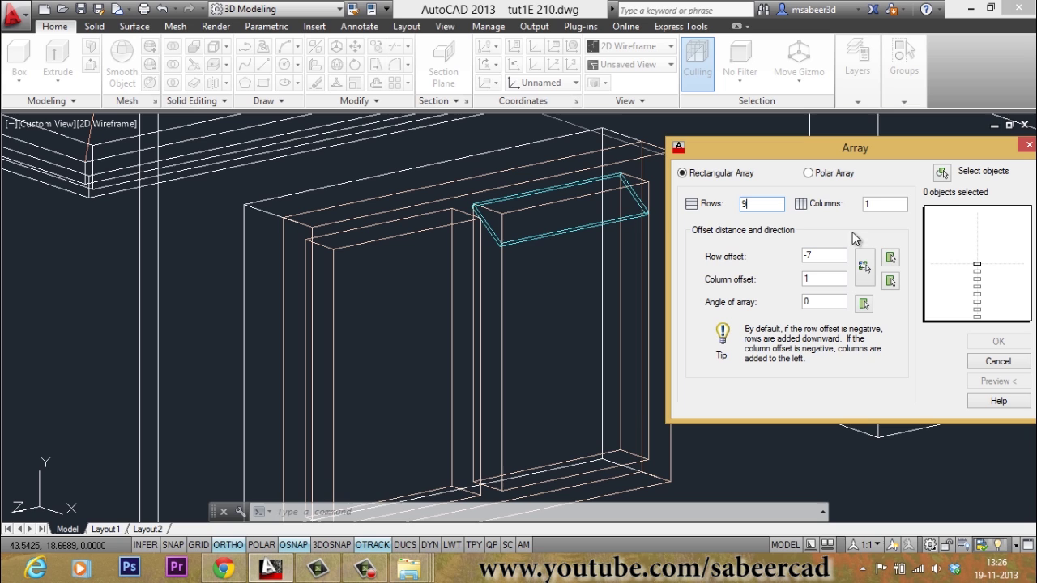
double_click(879, 207)
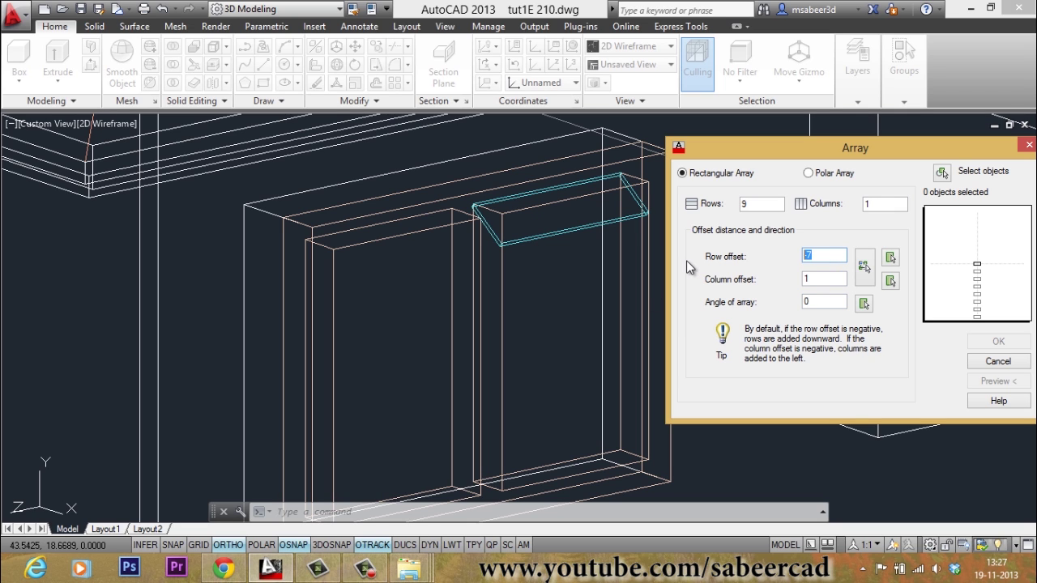
type("-7")
Select the first slat as the array object, preview, and create the nine-row array.
left_click(941, 172)
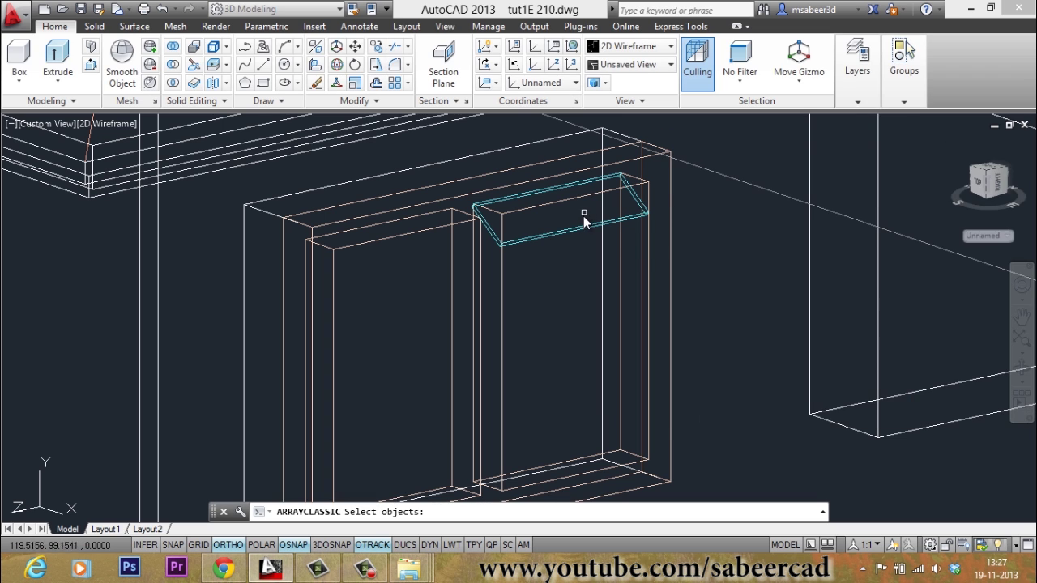
left_click(584, 231)
key("Return")
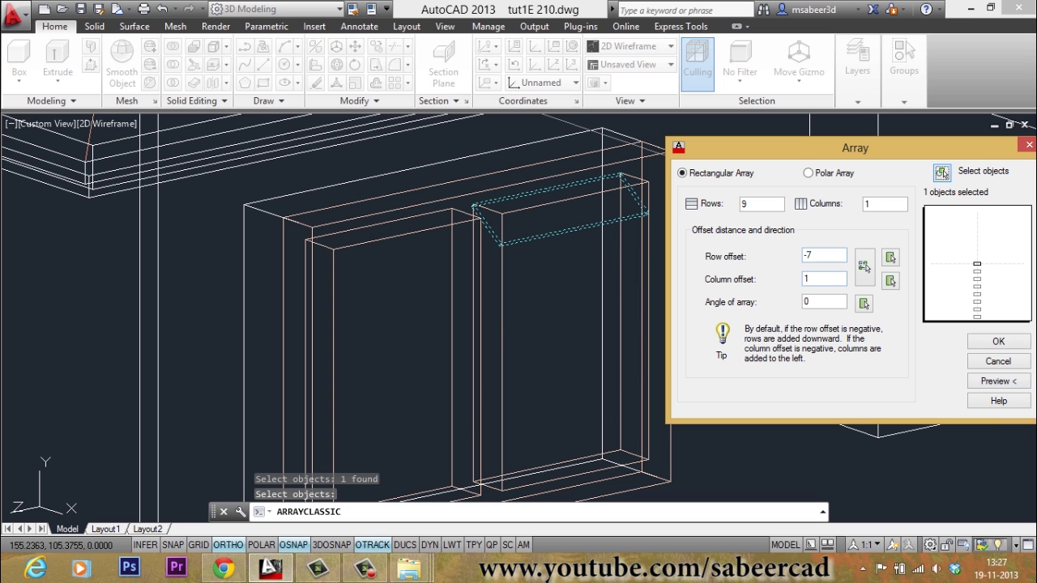
left_click(996, 381)
scroll(630, 312, "down", 2)
scroll(621, 289, "up", 2)
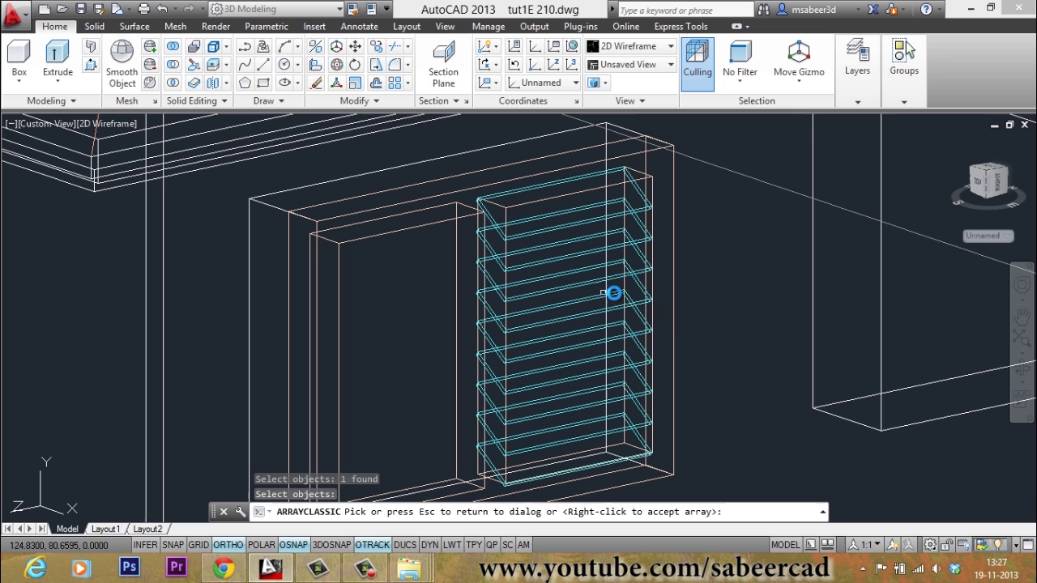
left_click(766, 316)
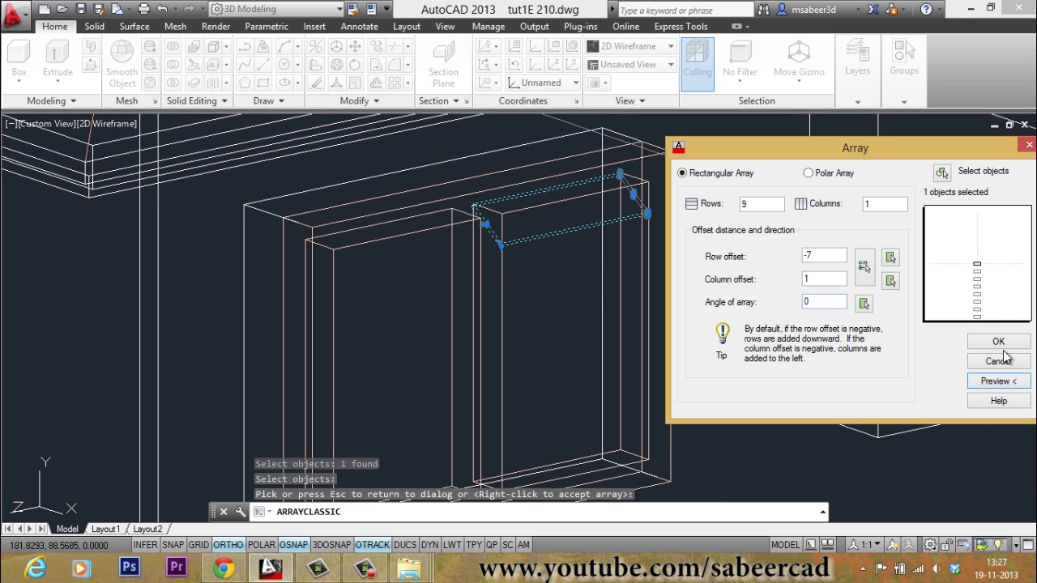
left_click(998, 341)
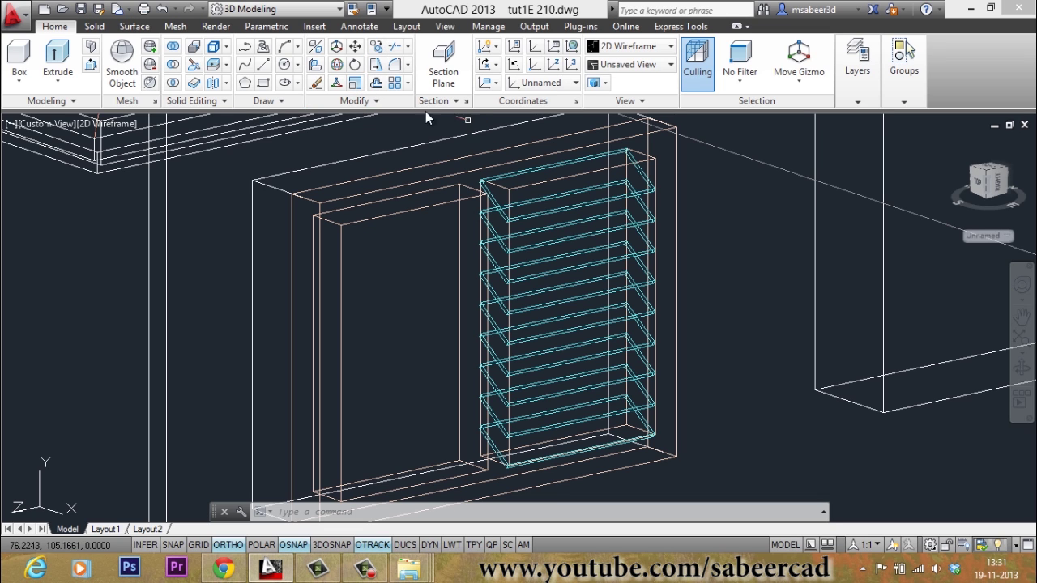
Copy the nine slats into the left window opening and switch to Realistic shading.
left_click(376, 47)
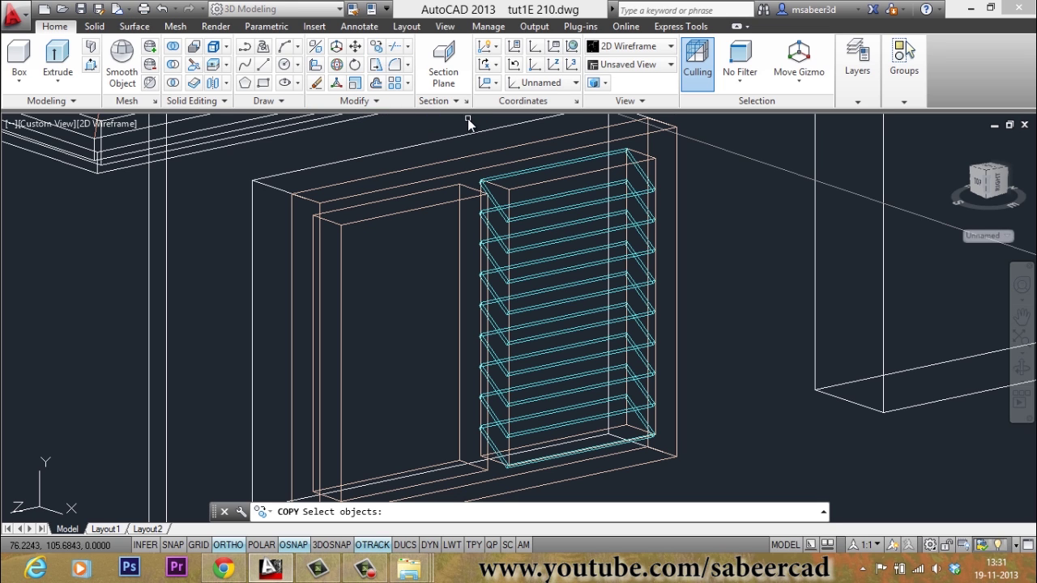
left_click(447, 128)
left_click(701, 474)
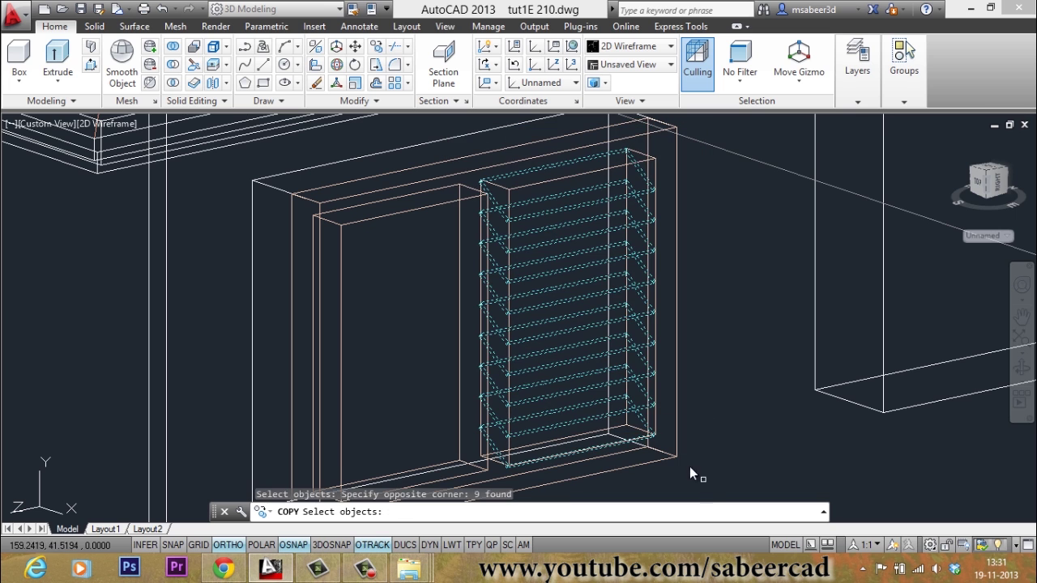
key("Return")
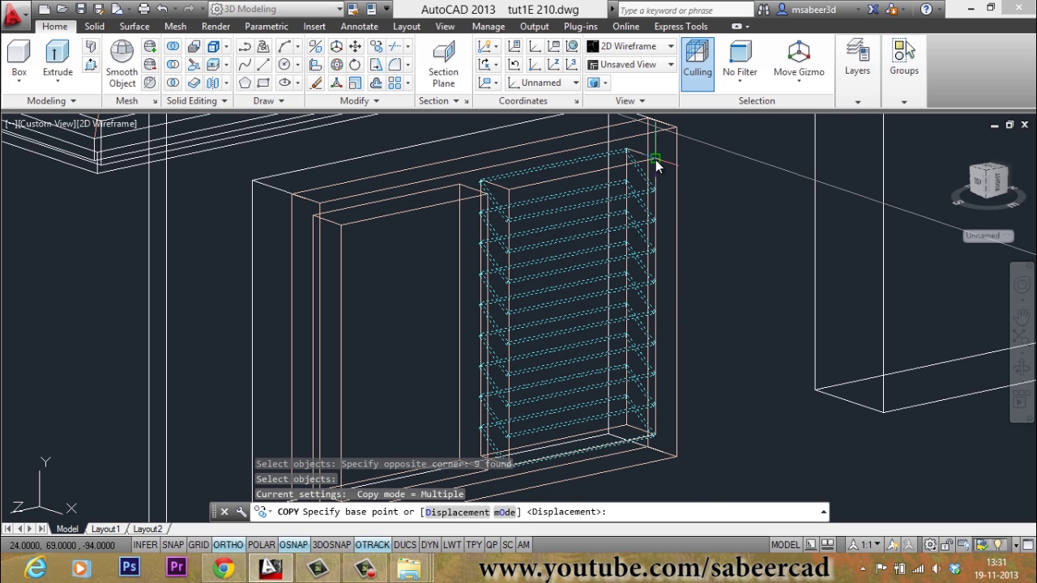
left_click(654, 160)
scroll(486, 203, "up", 4)
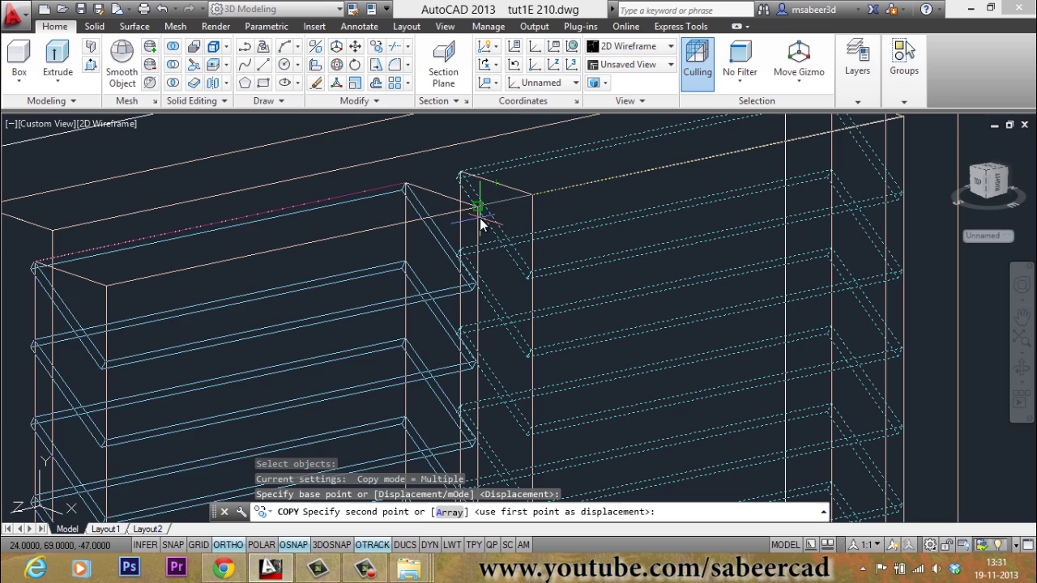
left_click(479, 217)
scroll(486, 212, "down", 5)
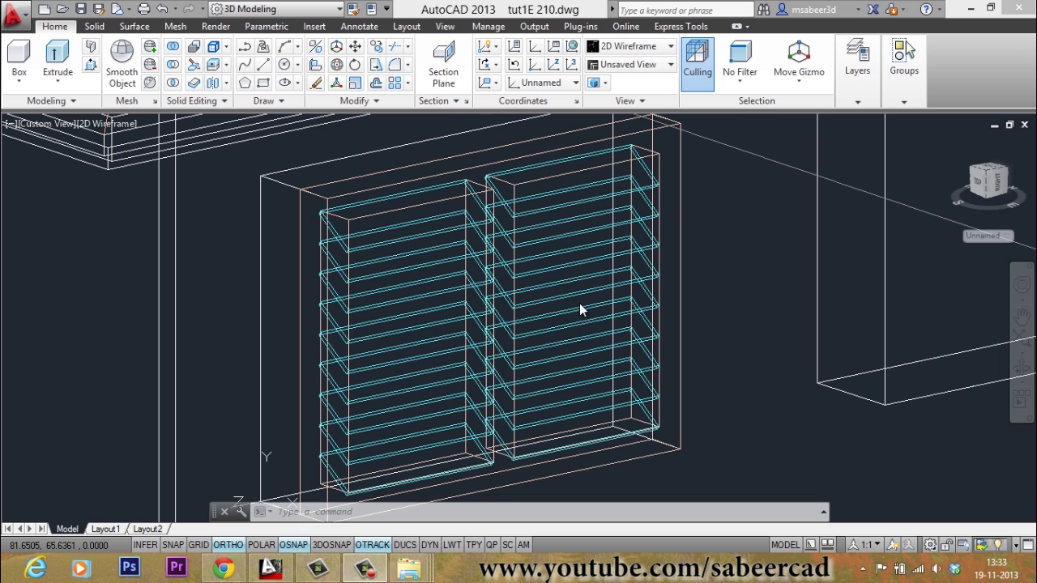
left_click(94, 126)
left_click(134, 215)
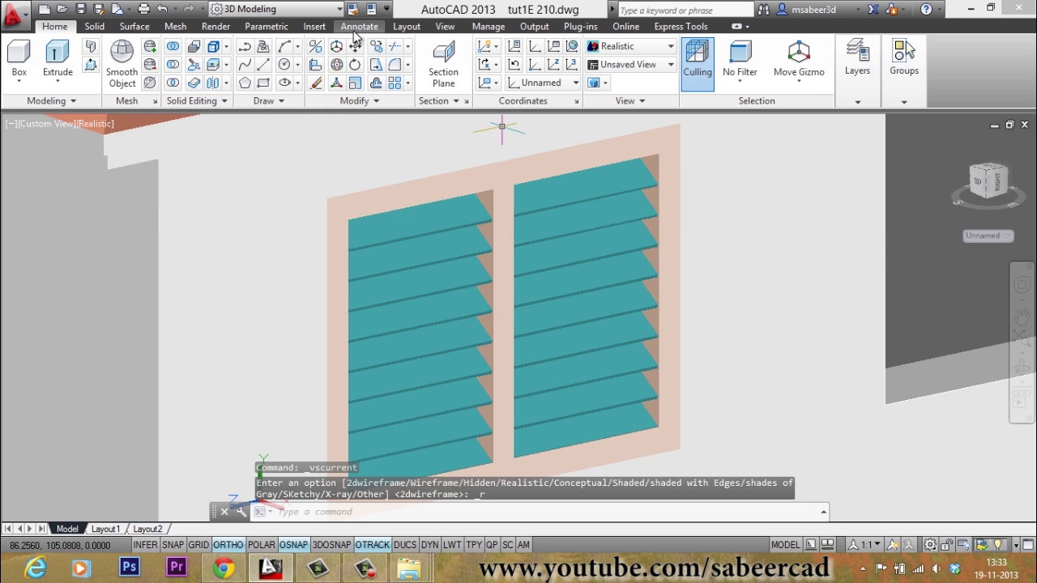
Assign the Wood: Panels material Paneling 1 to the selected window frame.
left_click(216, 26)
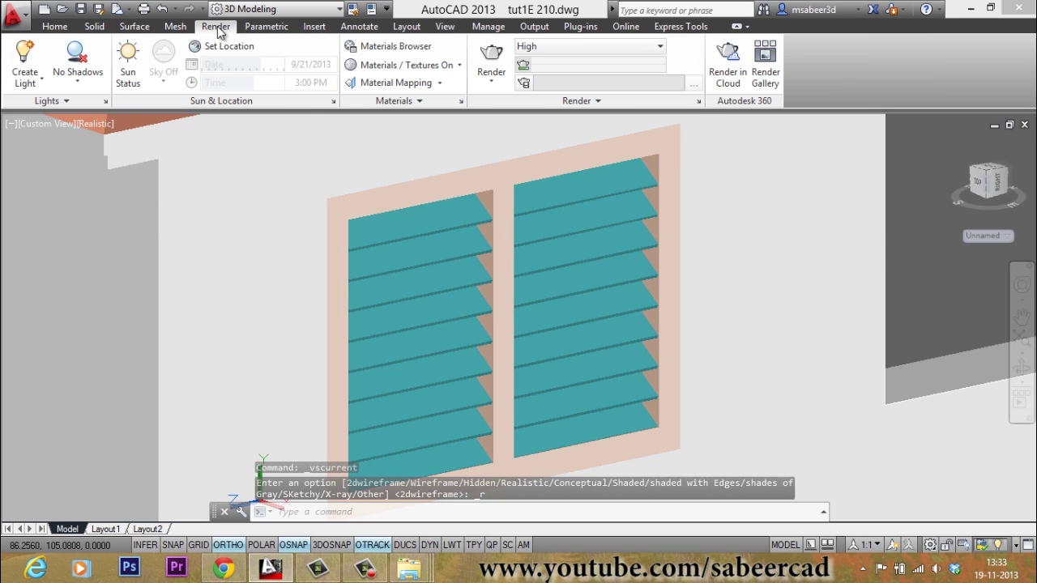
left_click(397, 46)
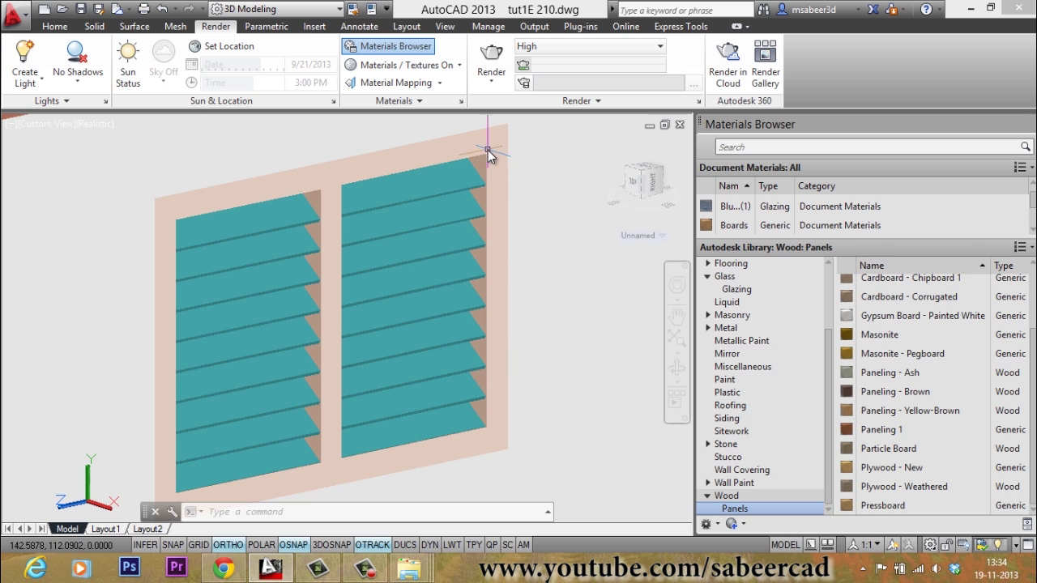
left_click(487, 150)
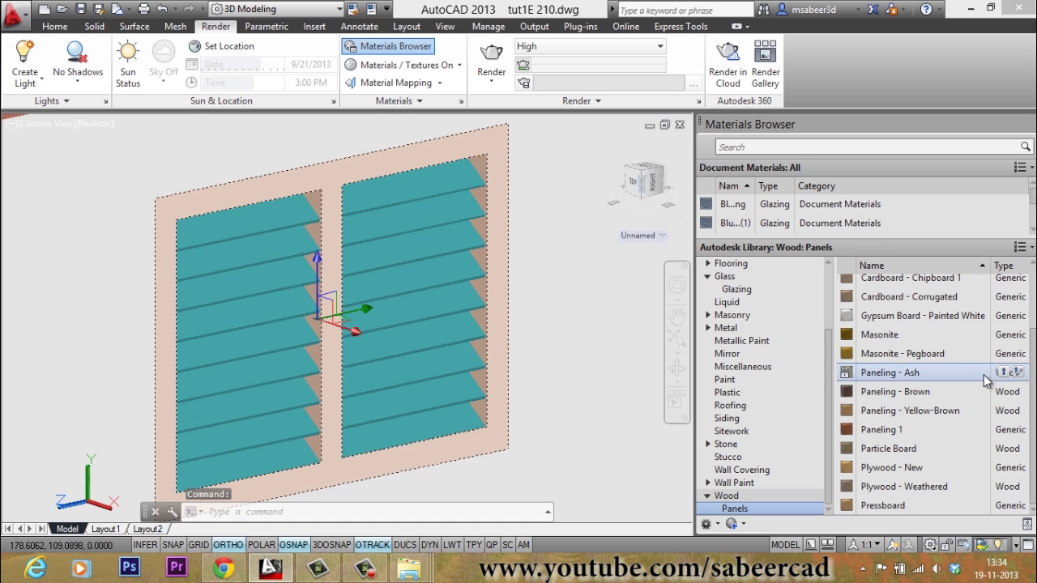
left_click(708, 496)
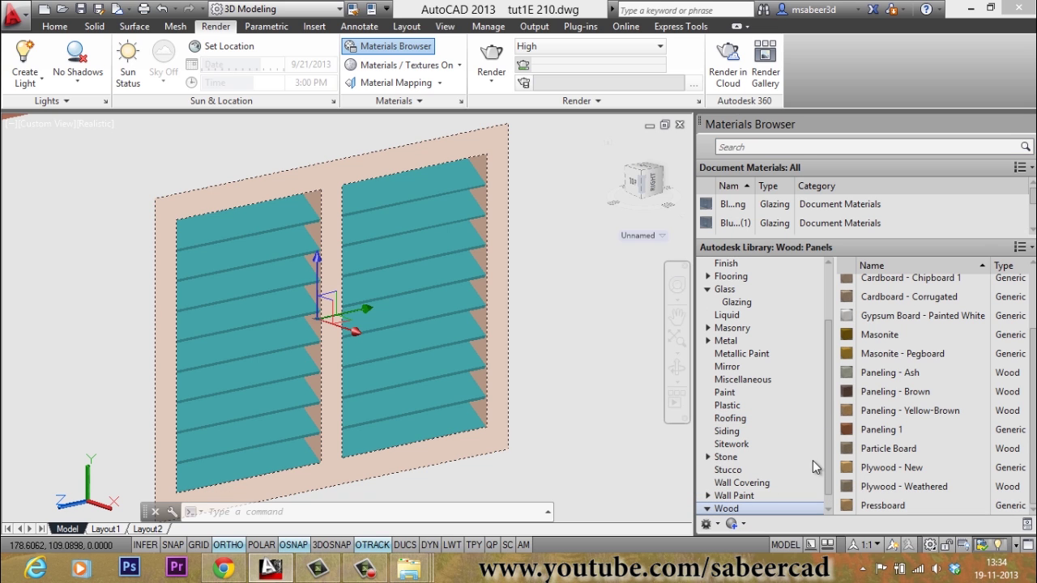
right_click(873, 435)
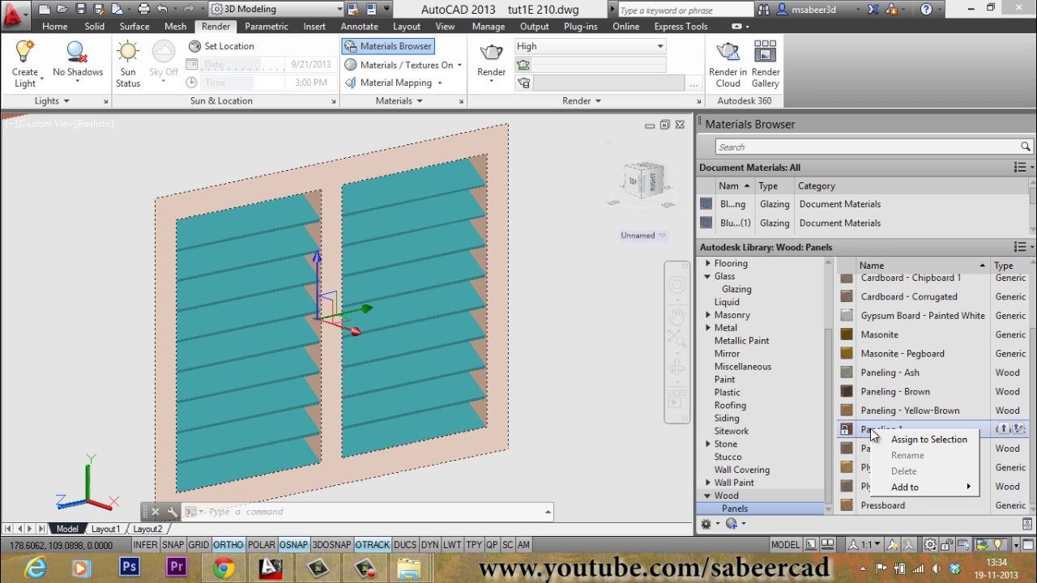
left_click(900, 441)
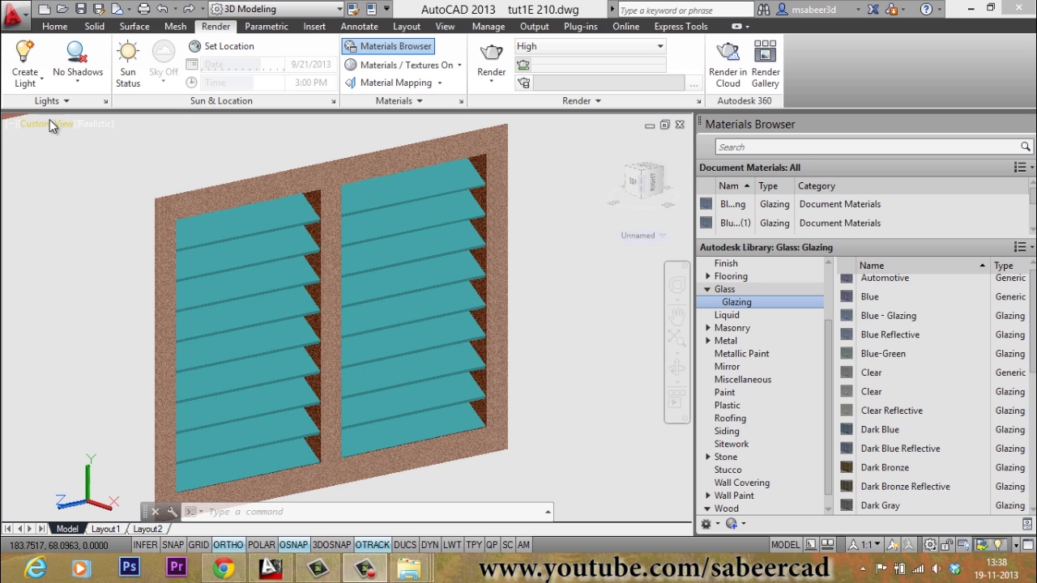
Switch to 2D Wireframe and window-select the louver slats.
left_click(85, 123)
left_click(127, 165)
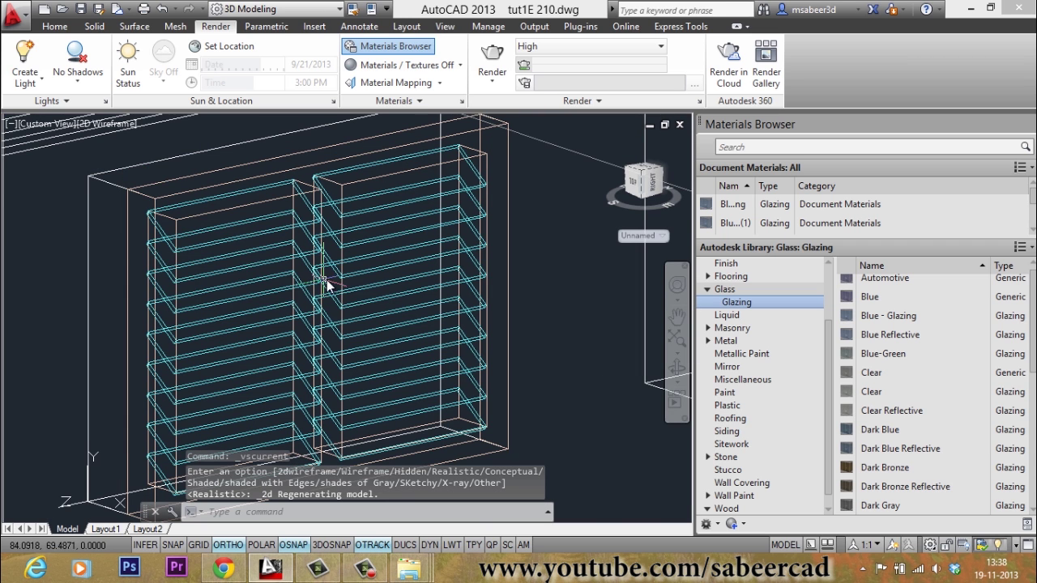
scroll(350, 286, "up", 2)
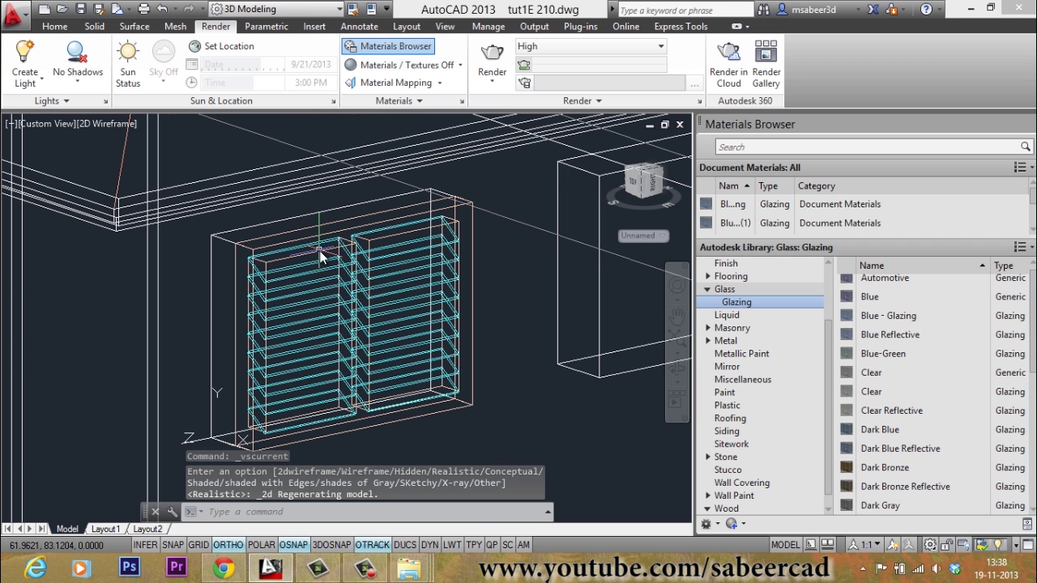
left_click(178, 143)
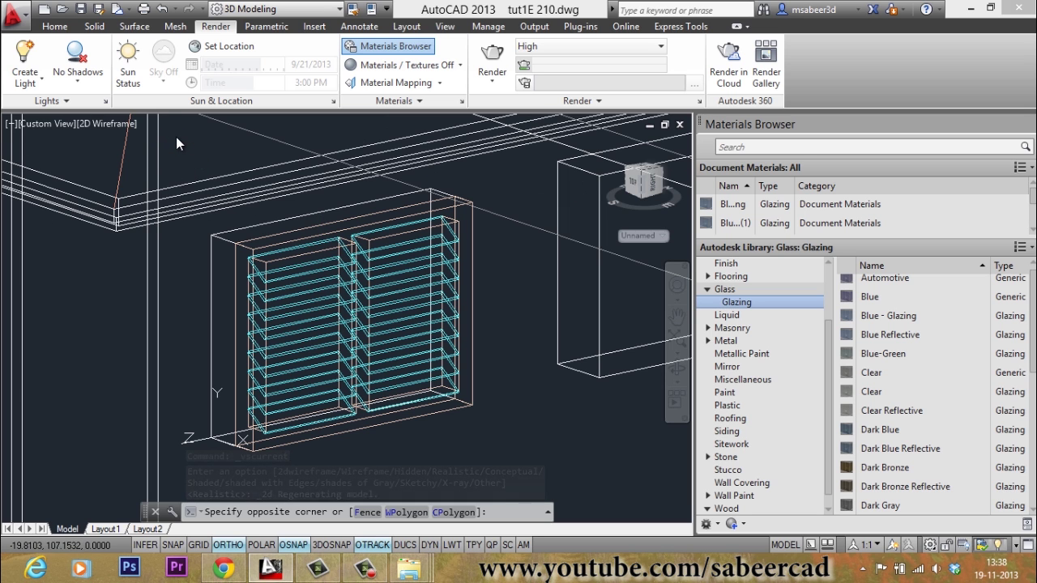
left_click(466, 456)
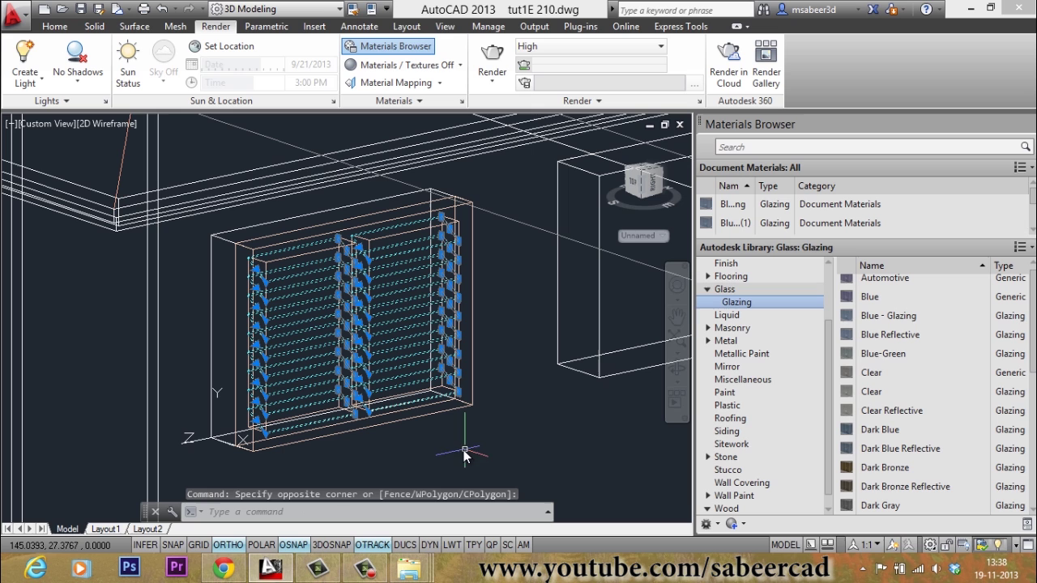
Assign the Glass: Glazing material Blue - Glazing to the selected louvers.
left_click(717, 290)
left_click(710, 290)
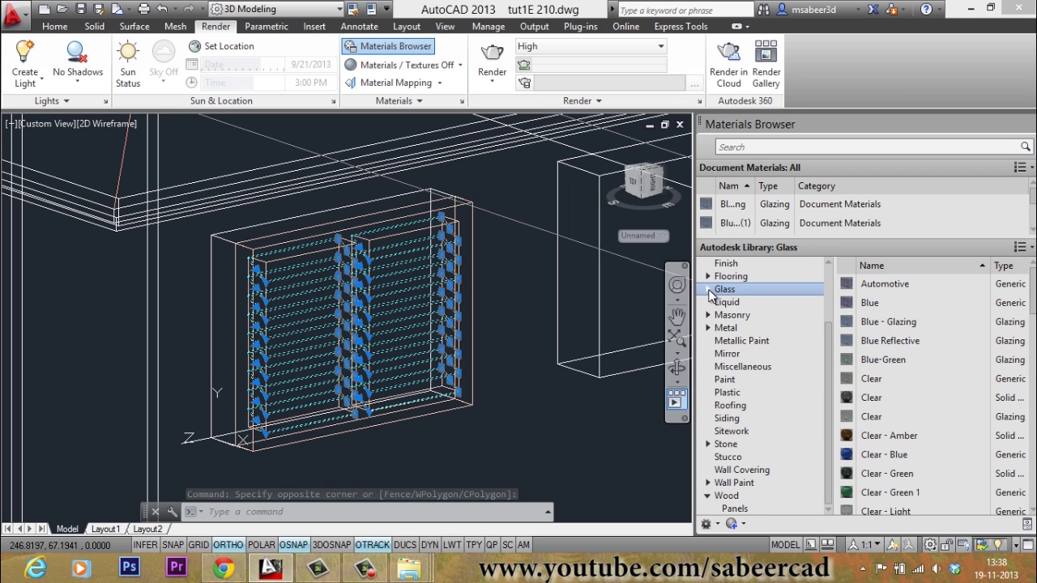
left_click(709, 291)
left_click(739, 302)
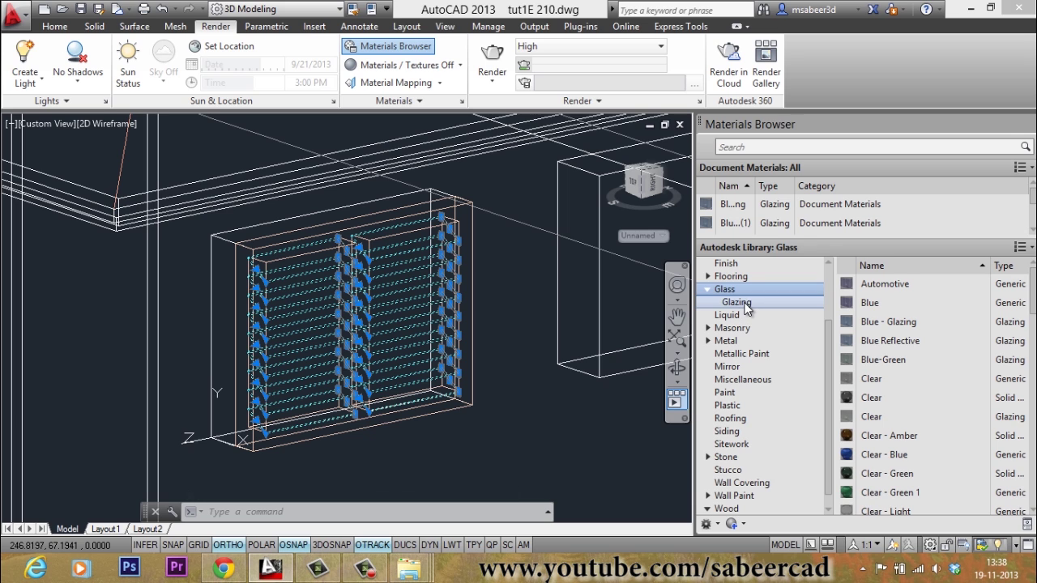
right_click(887, 326)
left_click(931, 333)
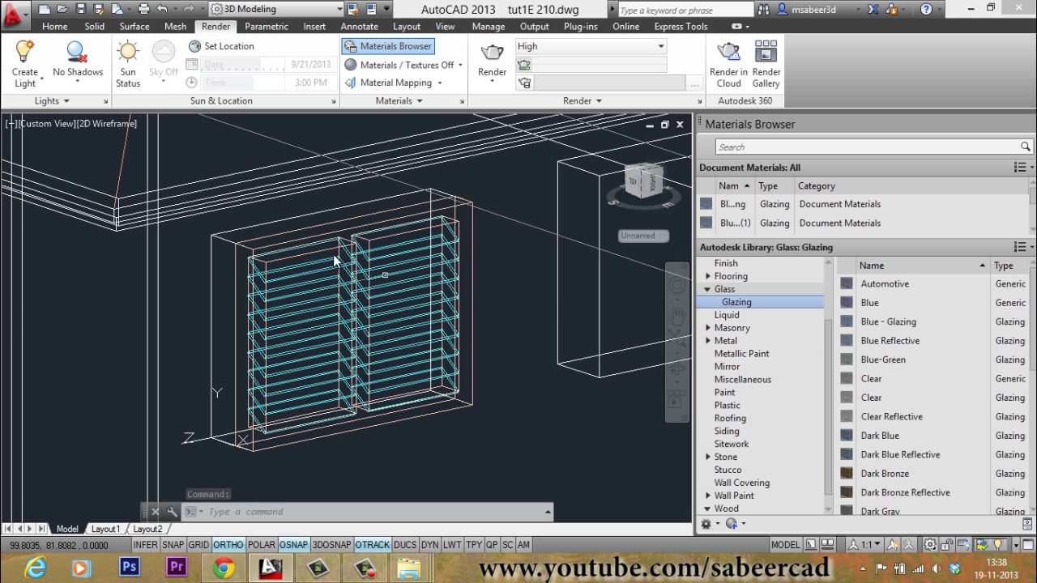
left_click(101, 123)
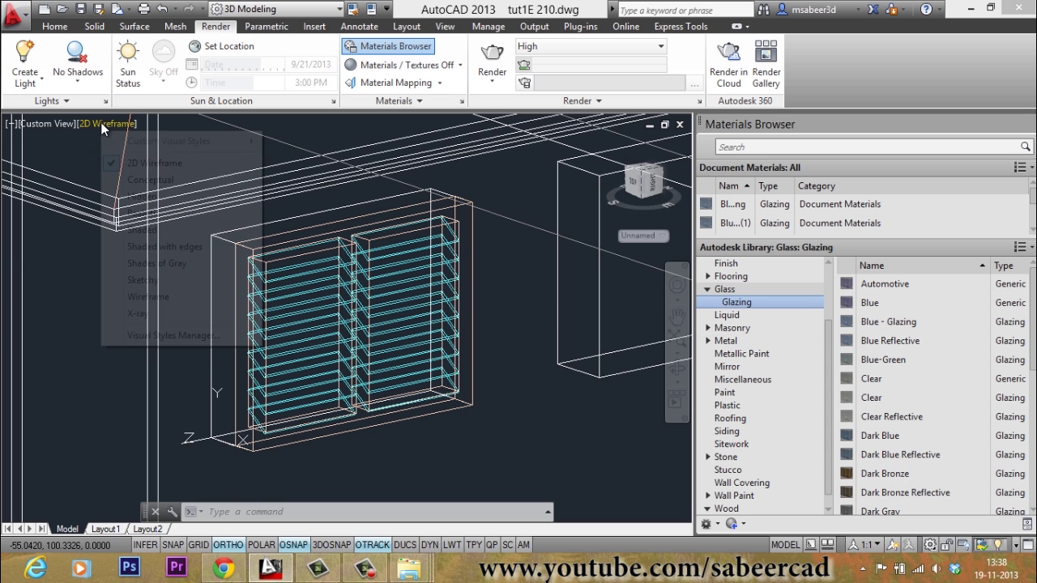
Switch the viewport to the Realistic visual style and zoom in on the finished window.
left_click(142, 213)
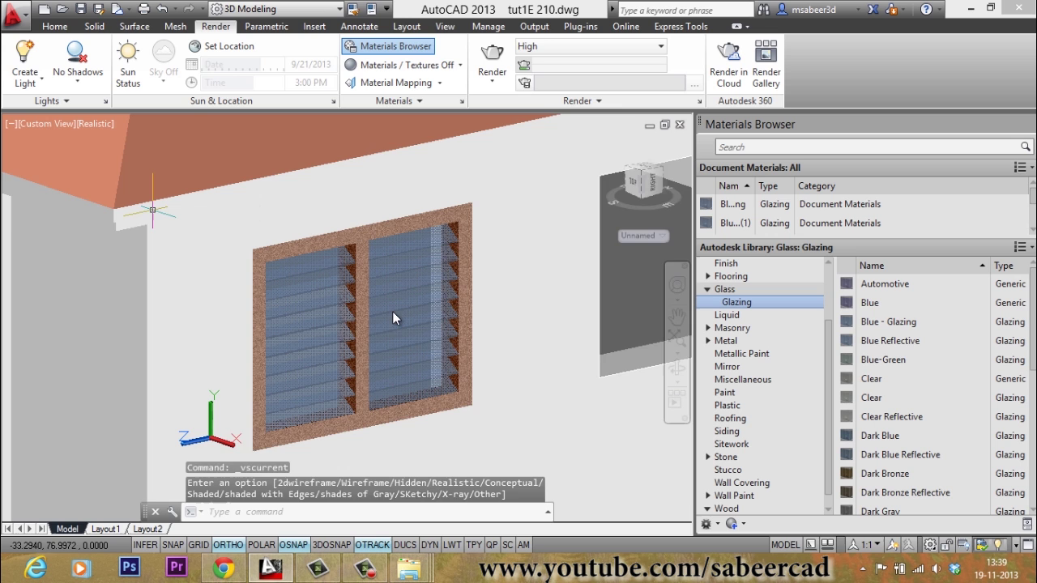
scroll(339, 303, "up", 3)
scroll(360, 291, "down", 2)
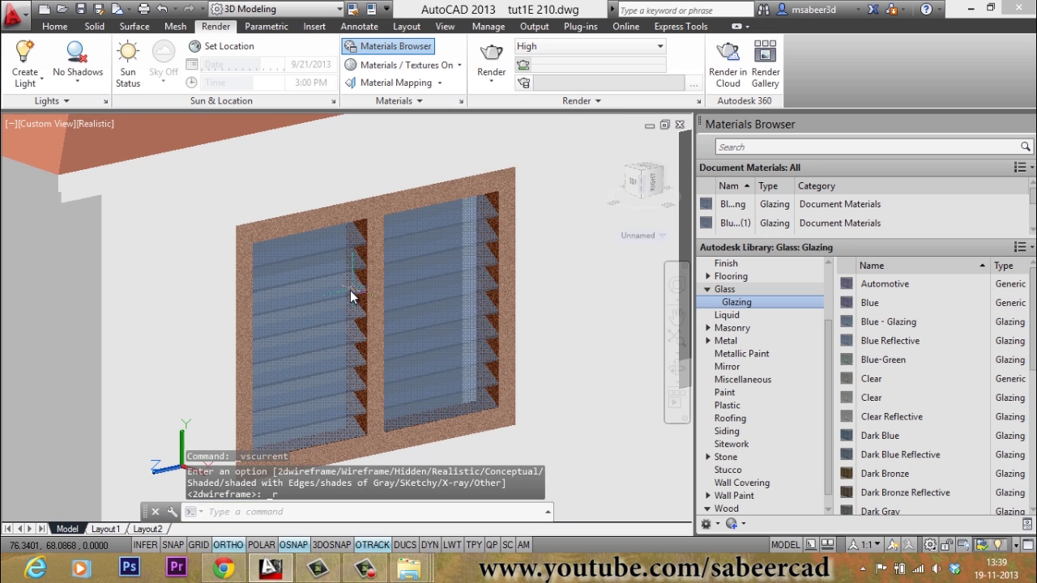
scroll(346, 288, "up", 2)
scroll(295, 270, "down", 2)
scroll(339, 295, "up", 2)
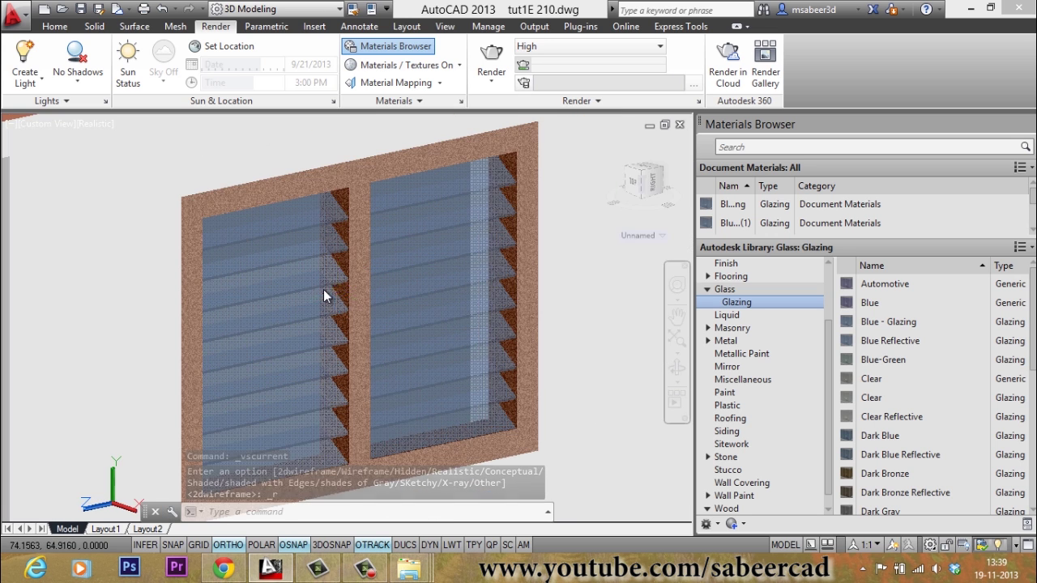
scroll(345, 294, "down", 2)
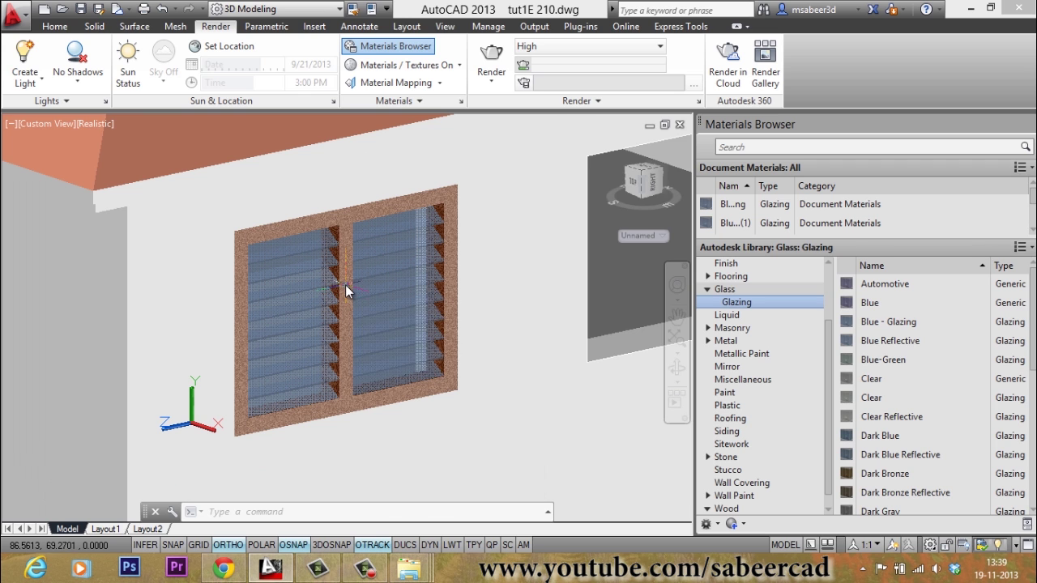
scroll(326, 291, "up", 1)
scroll(304, 311, "down", 2)
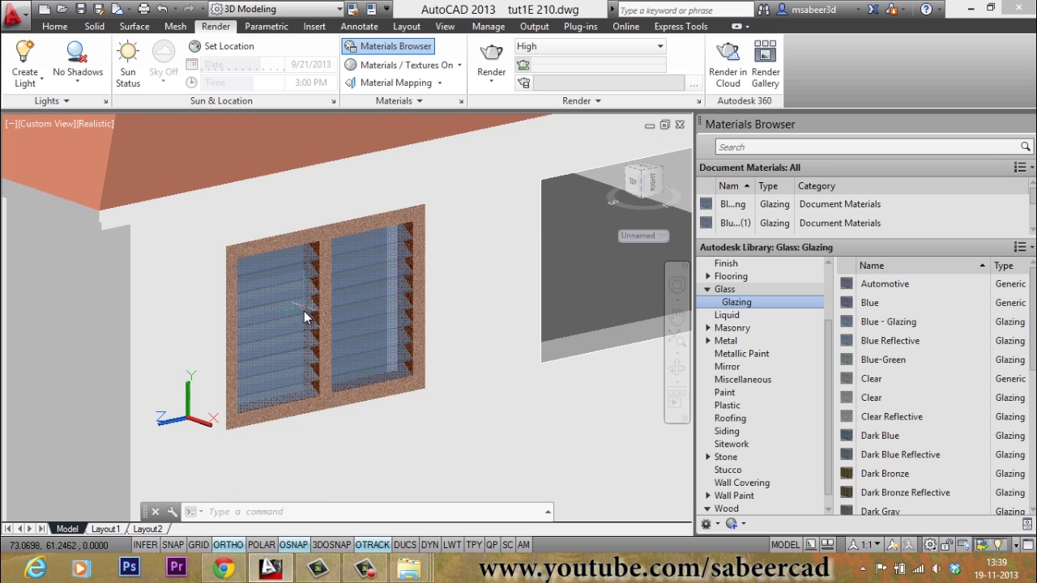
Pan so the empty wall opening appears beside the finished louvered window.
middle_click_drag(357, 296, 237, 349)
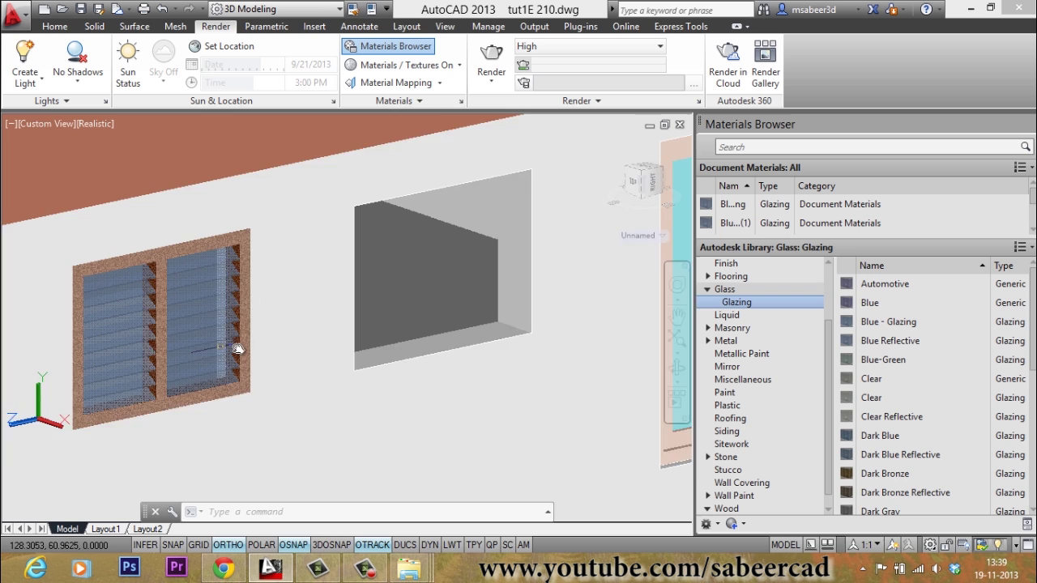
scroll(243, 345, "up", 1)
scroll(454, 312, "down", 2)
scroll(412, 246, "up", 2)
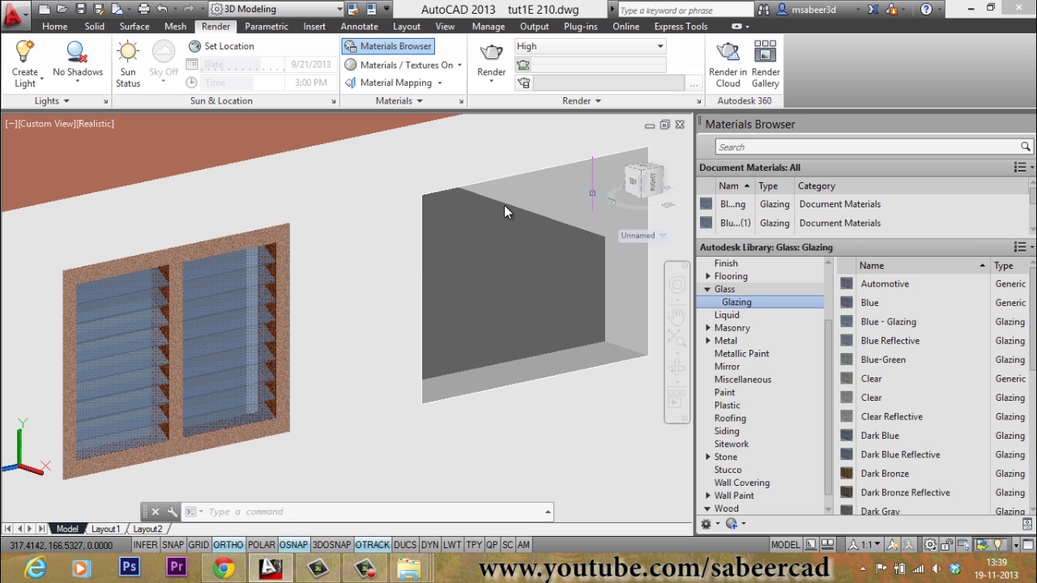
left_click(57, 28)
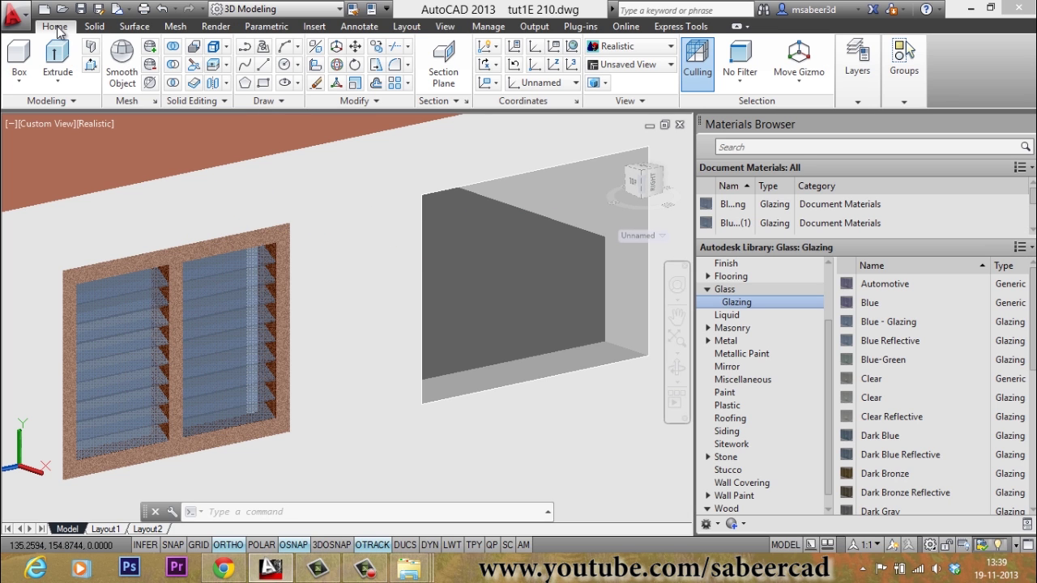
Copy the 19 window objects, based at the frame corner, into the empty right wall opening.
left_click(376, 46)
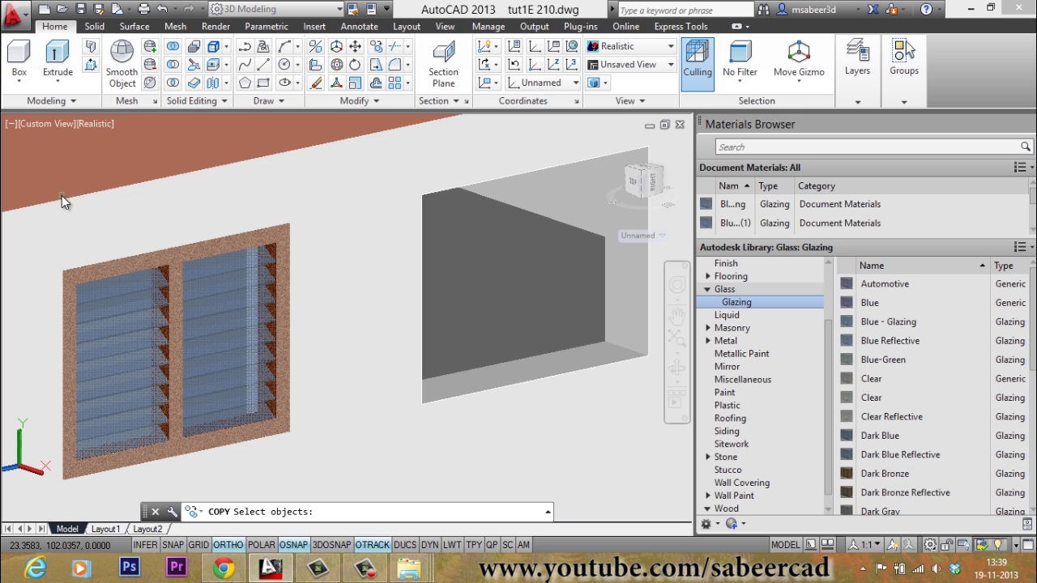
type("w")
key("Return")
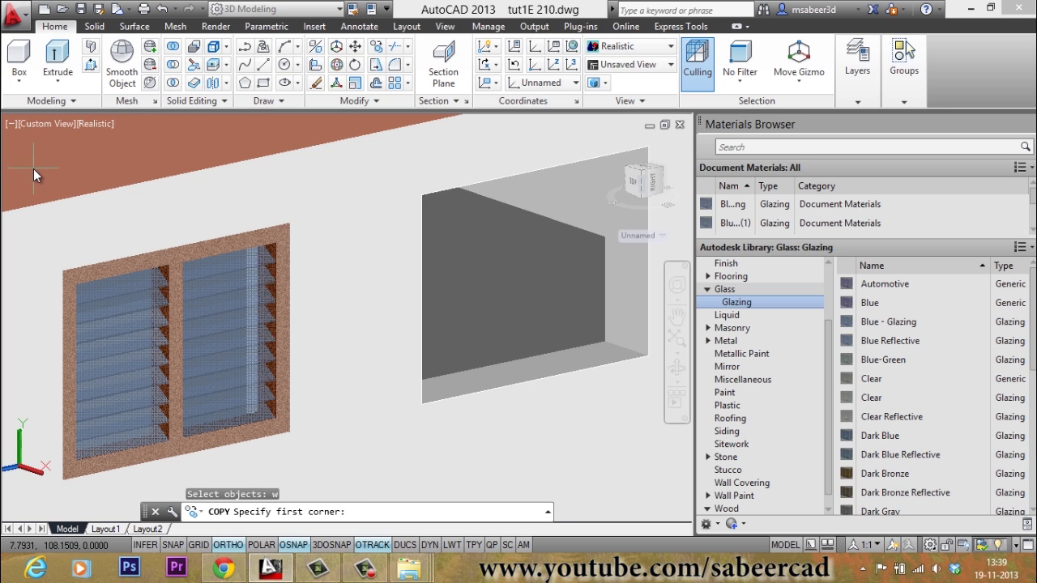
left_click(33, 168)
left_click(317, 499)
key("Return")
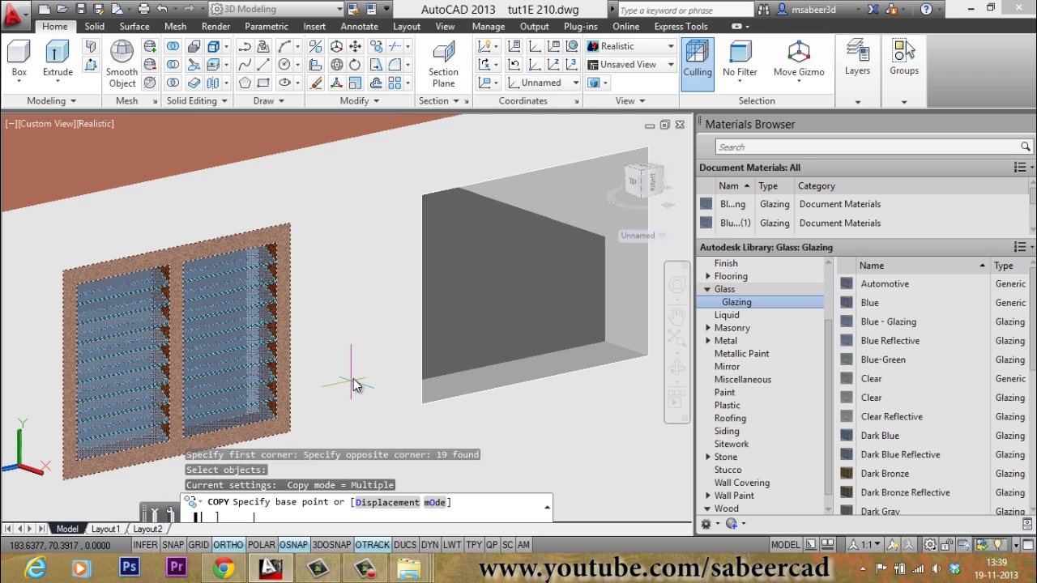
left_click(65, 274)
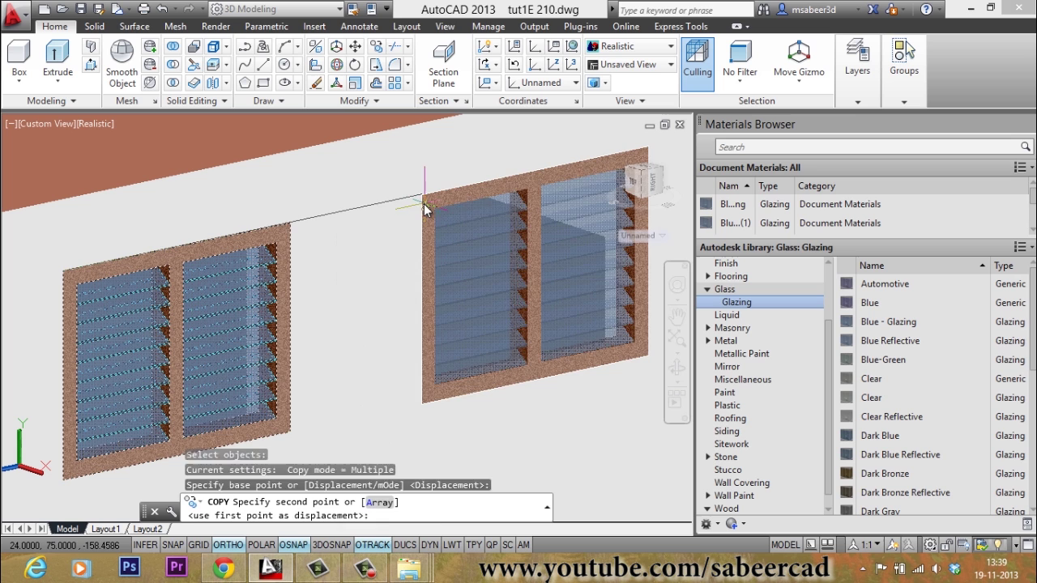
left_click(424, 206)
key("Escape")
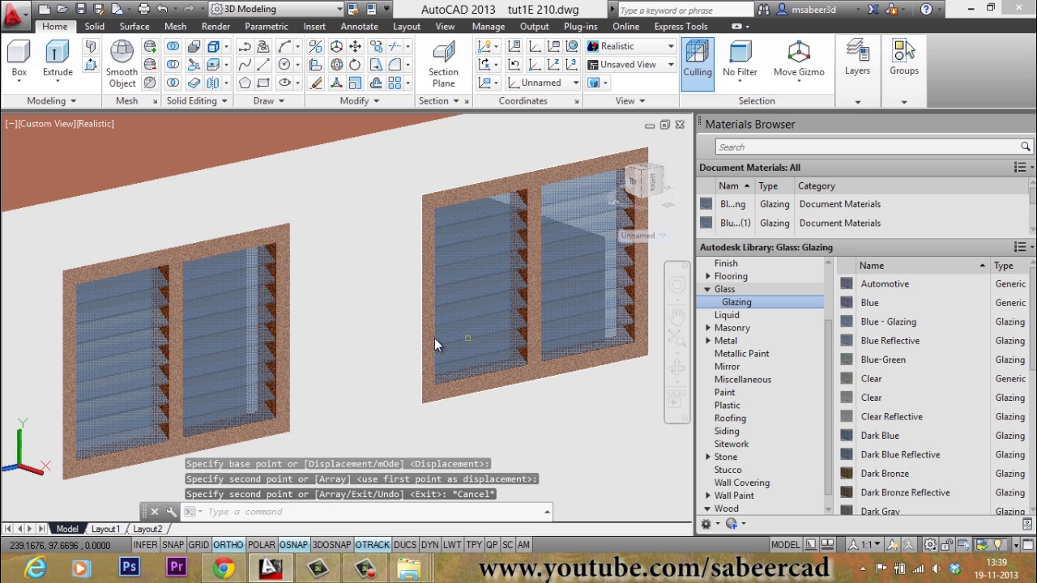
scroll(442, 336, "down", 3)
scroll(446, 336, "up", 2)
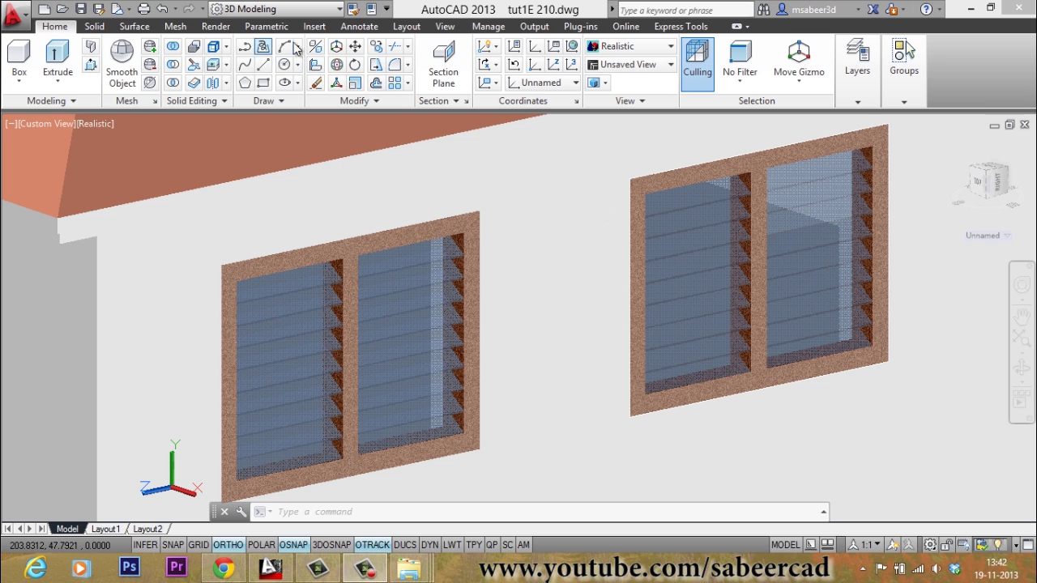
Render a region around both louvered windows, declining the Medium Image Library install.
left_click(216, 26)
left_click(505, 81)
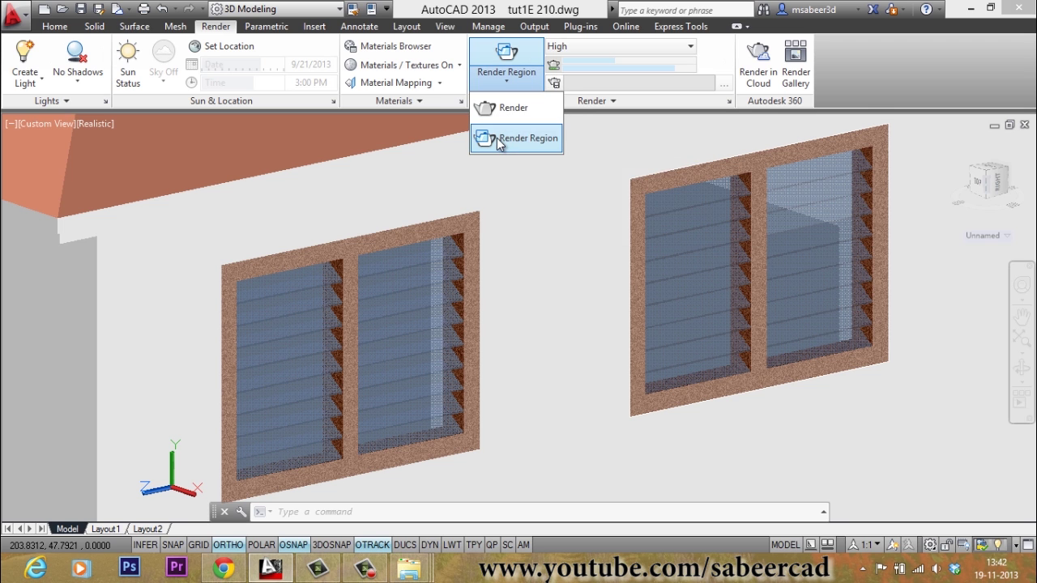
left_click(498, 139)
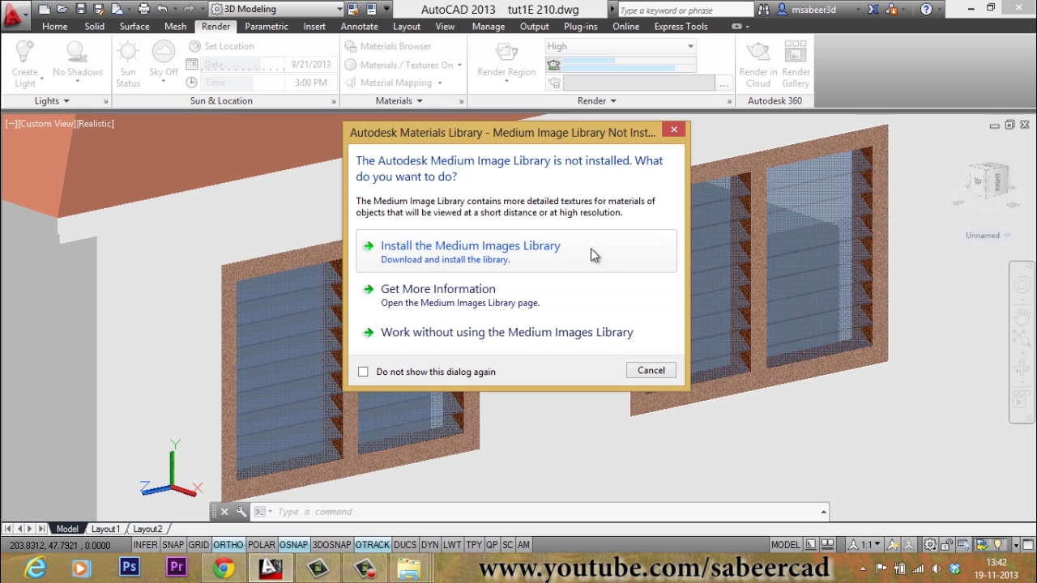
left_click(646, 372)
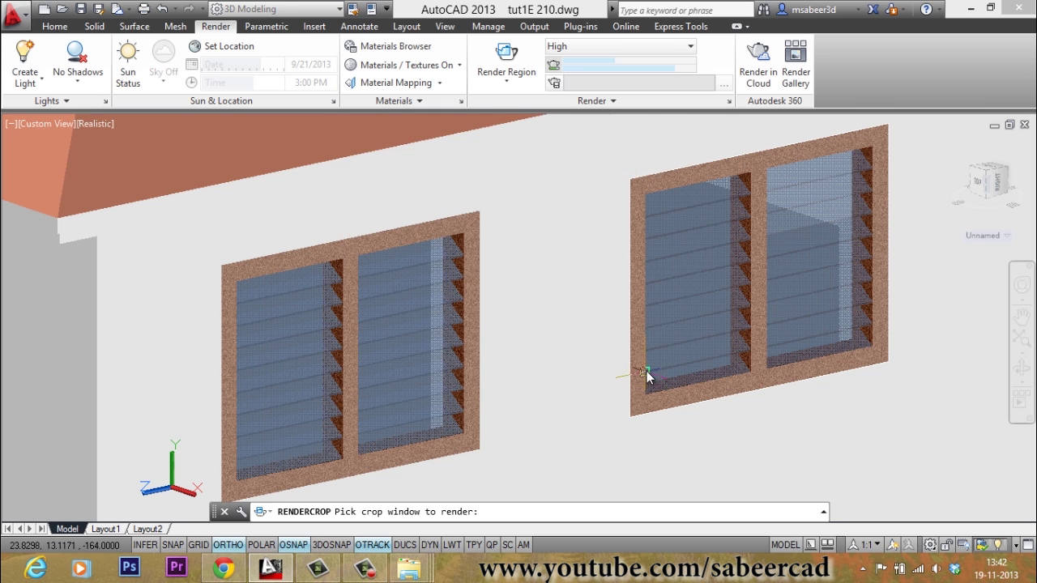
left_click(115, 122)
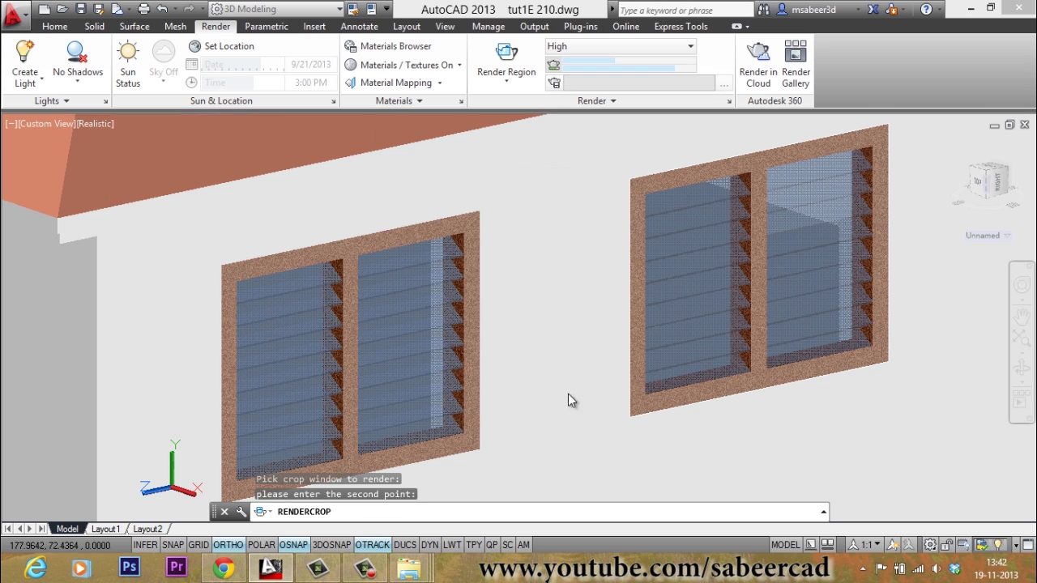
left_click(938, 510)
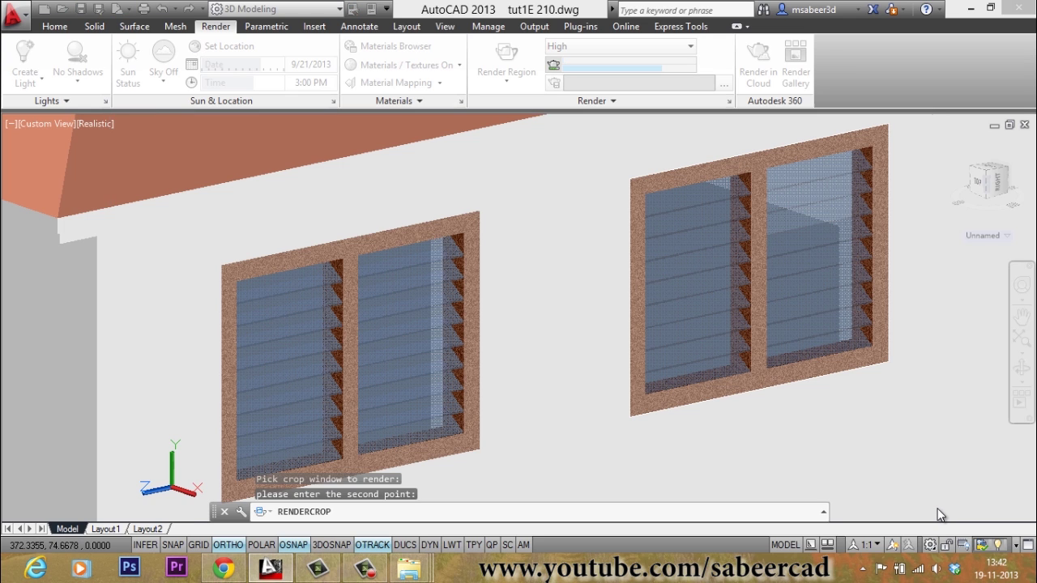